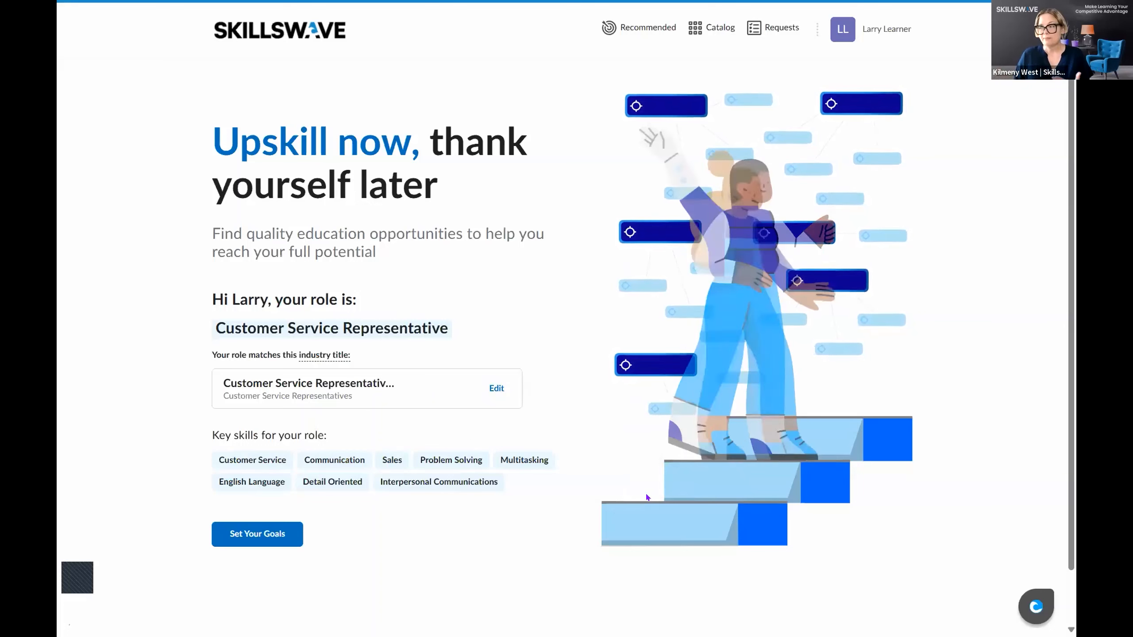
Start setting goals and pick the Customer Service and General Sales Practices skill sets
left_click(273, 534)
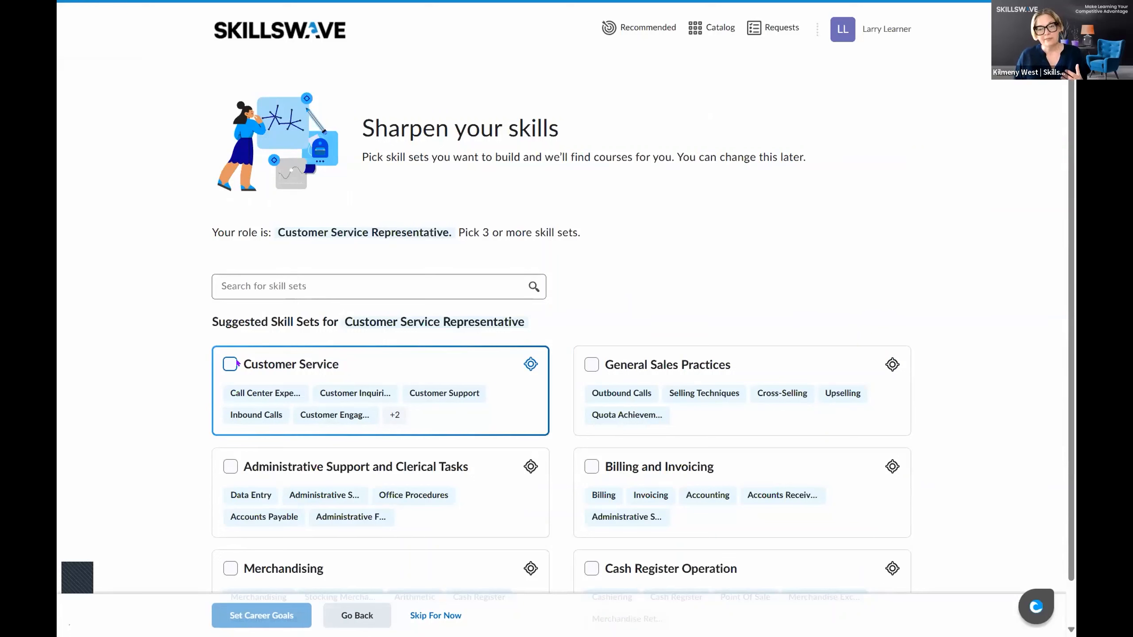
left_click(230, 365)
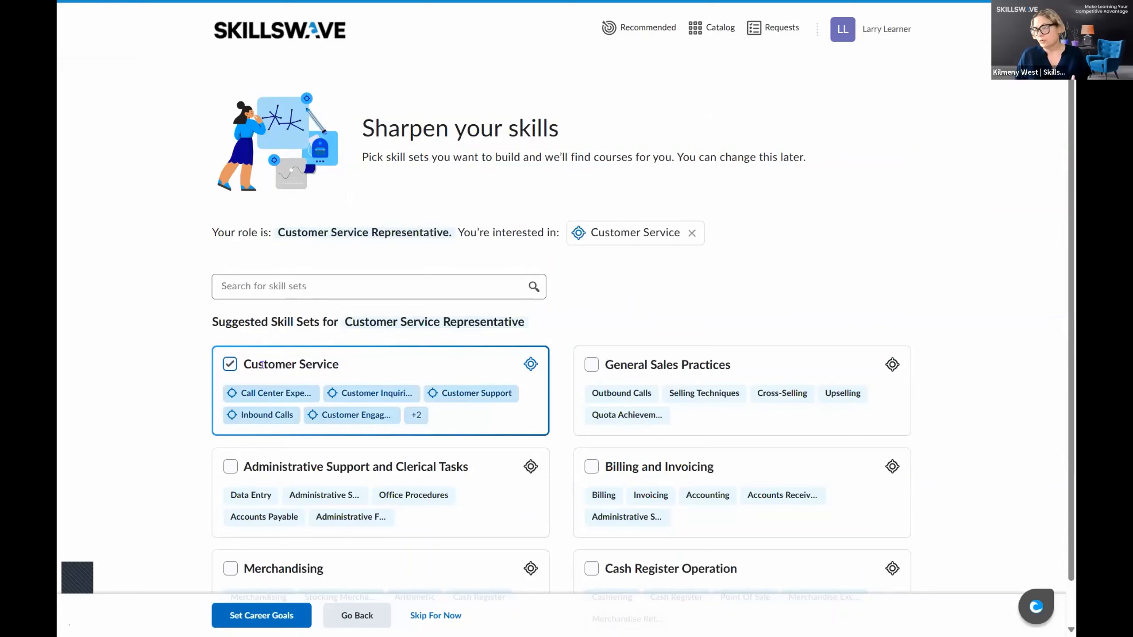
left_click(707, 364)
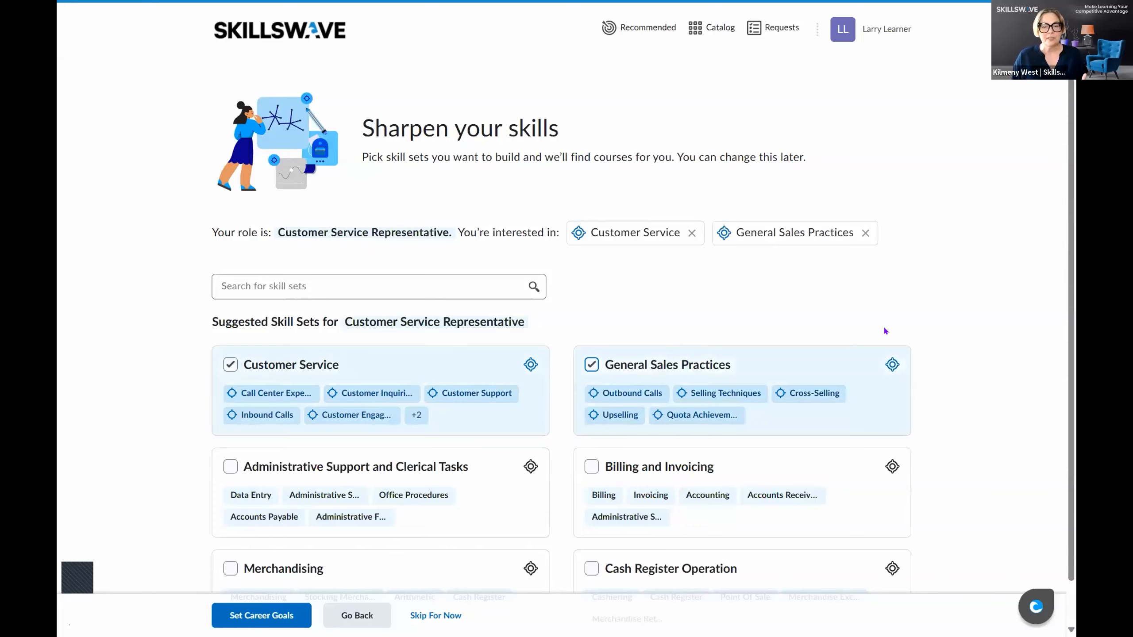
Search the skill sets for "ai" to view the suggestions and clear the search
scroll(881, 326, "down", 1)
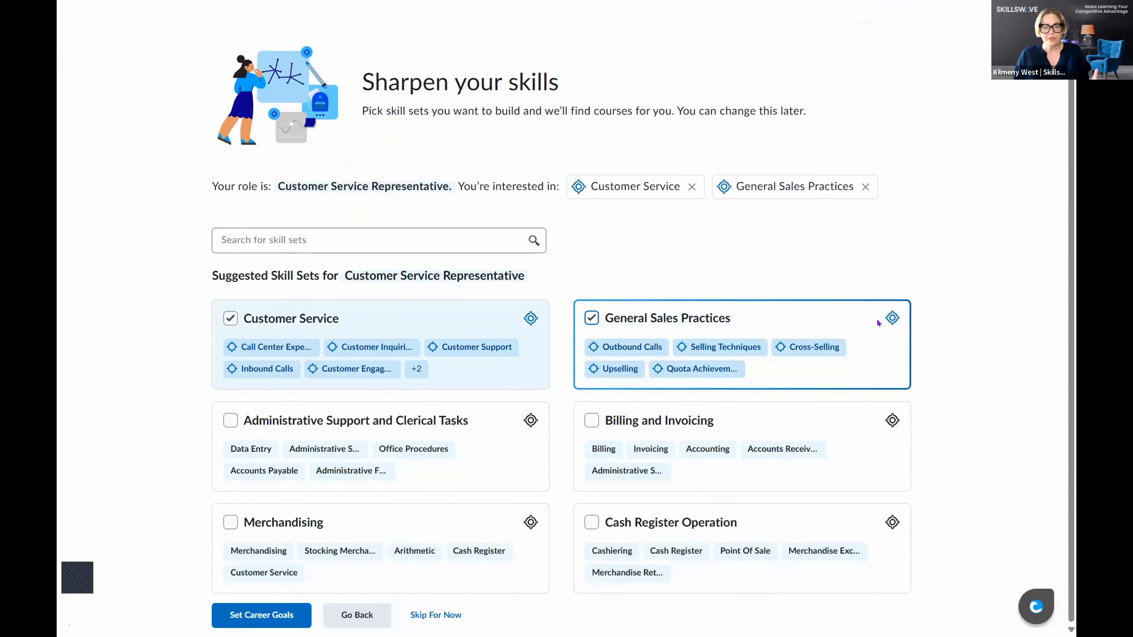
left_click(363, 236)
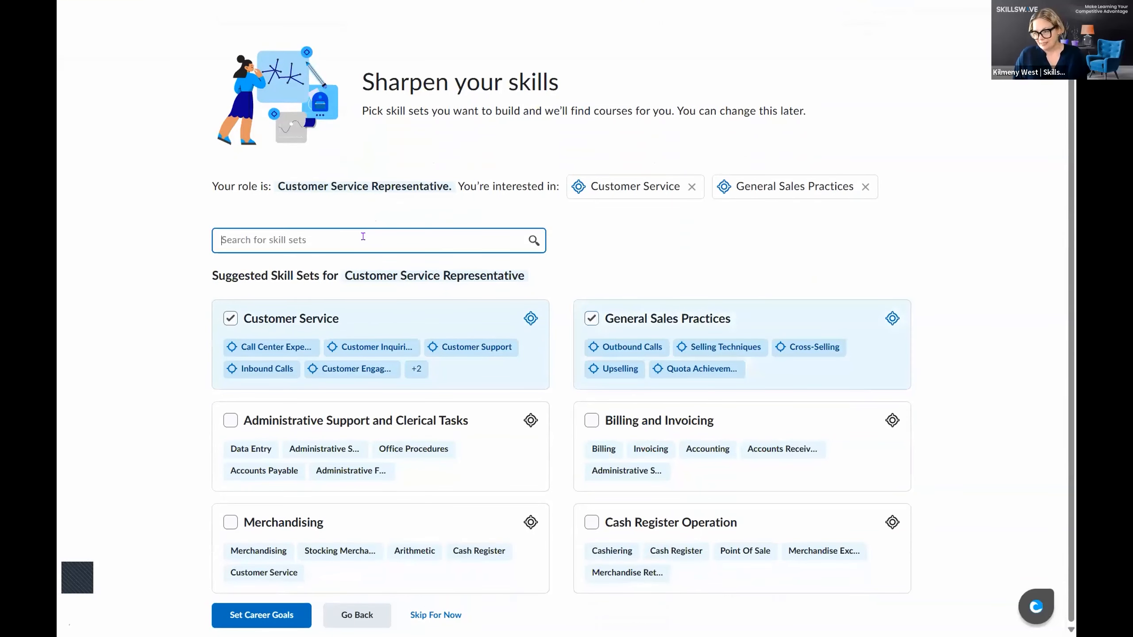
type("ai")
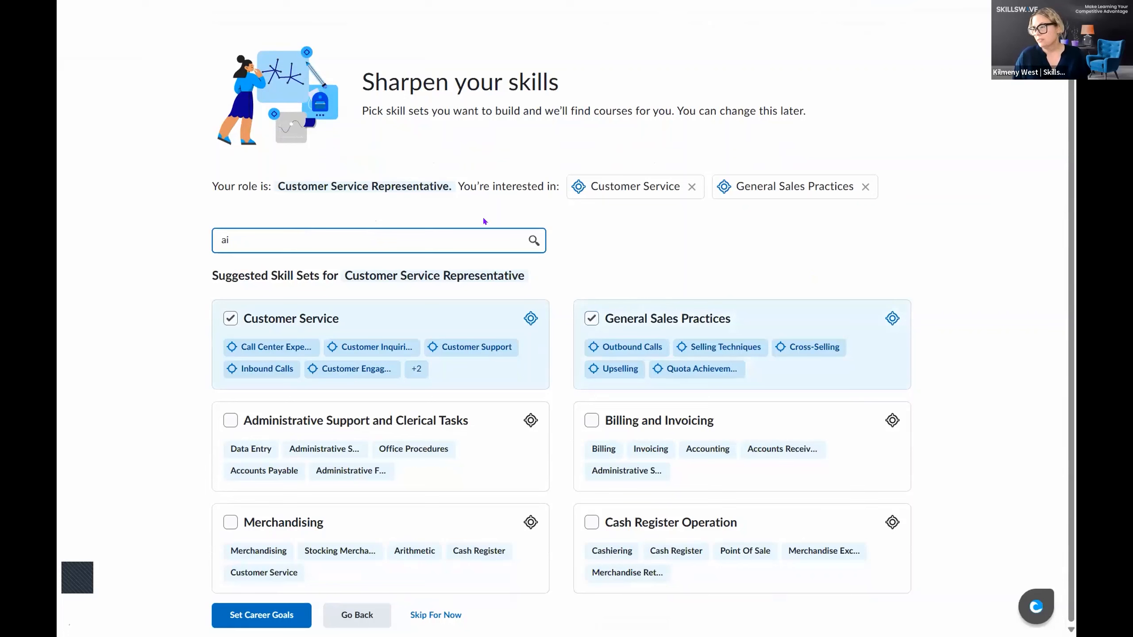
left_click(533, 243)
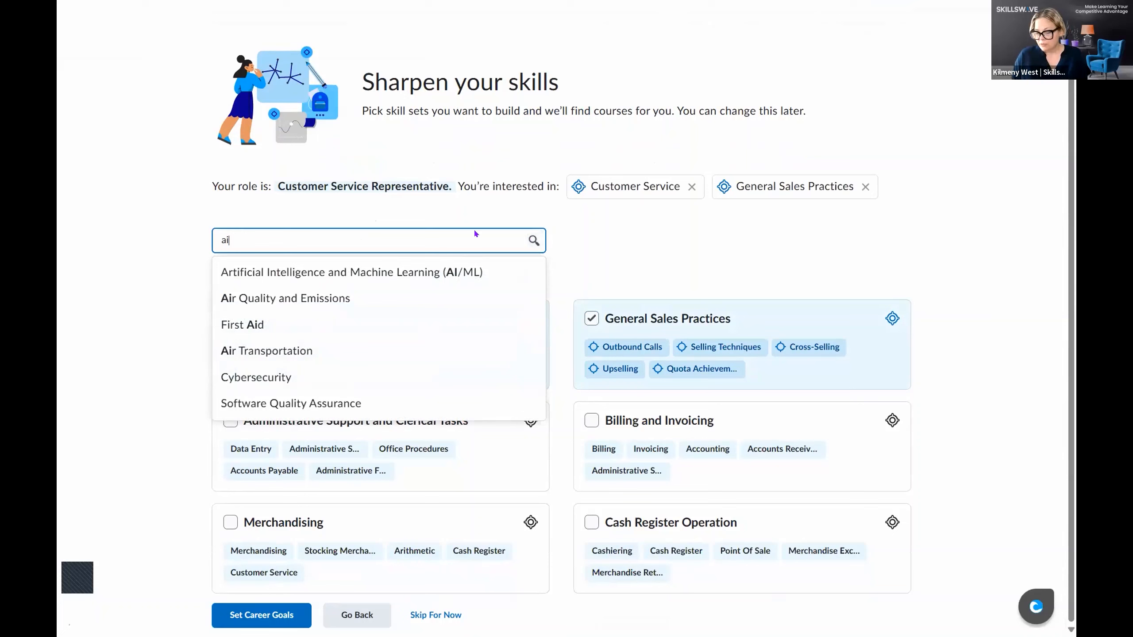
key("BackSpace")
key("BackSpace")
left_click(938, 241)
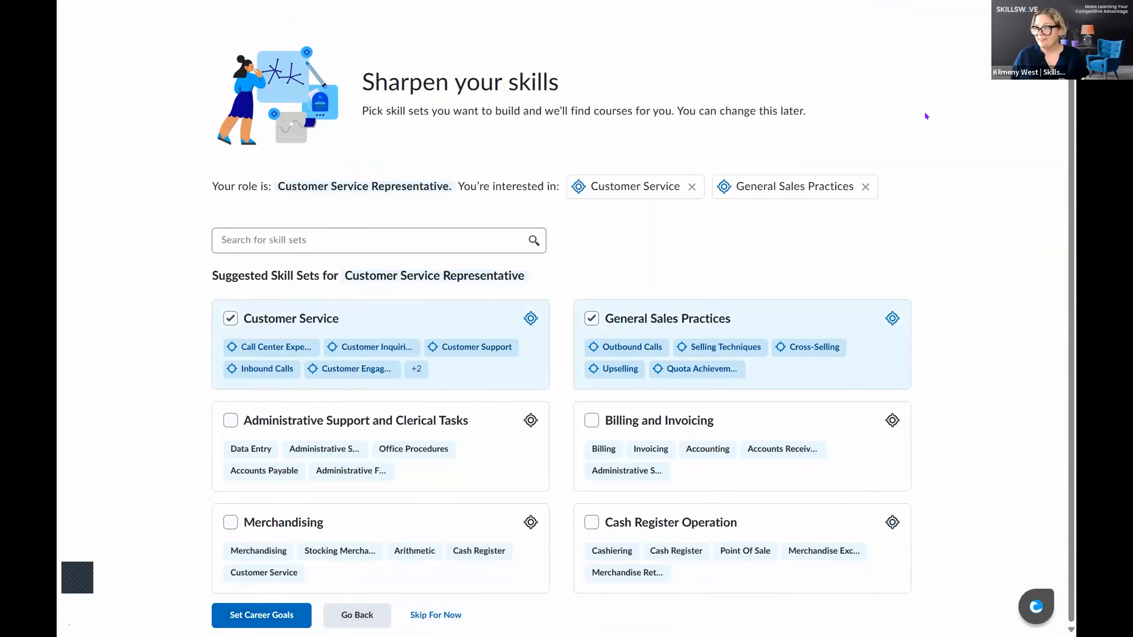
scroll(924, 111, "up", 1)
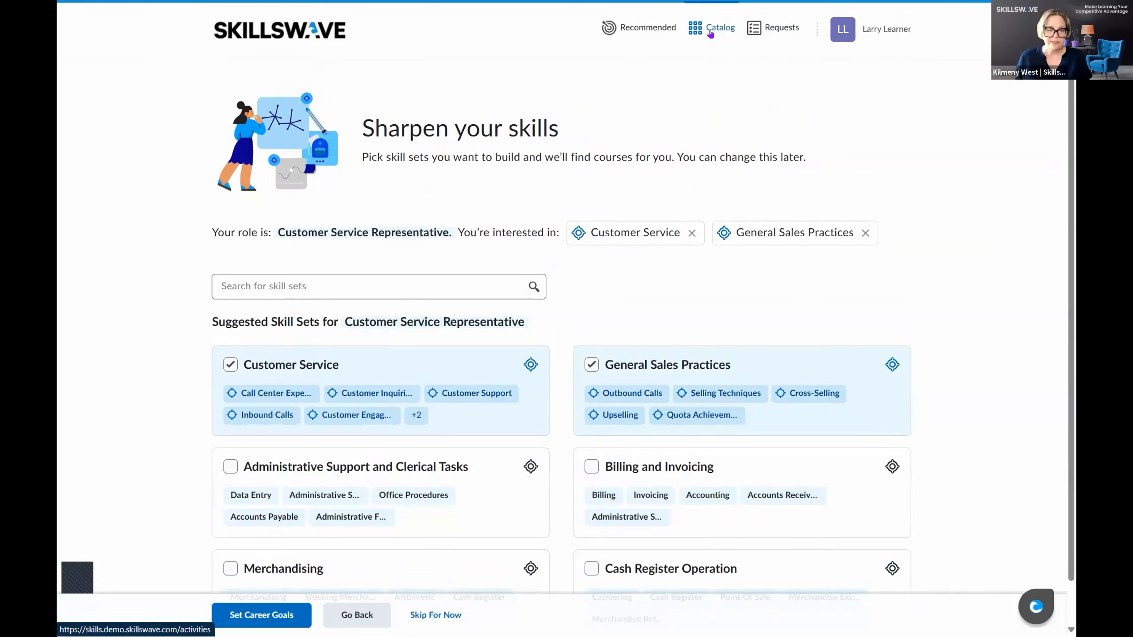
Set Customer Service Manager and Sales Representative as career goals and get the course recommendations
left_click(241, 615)
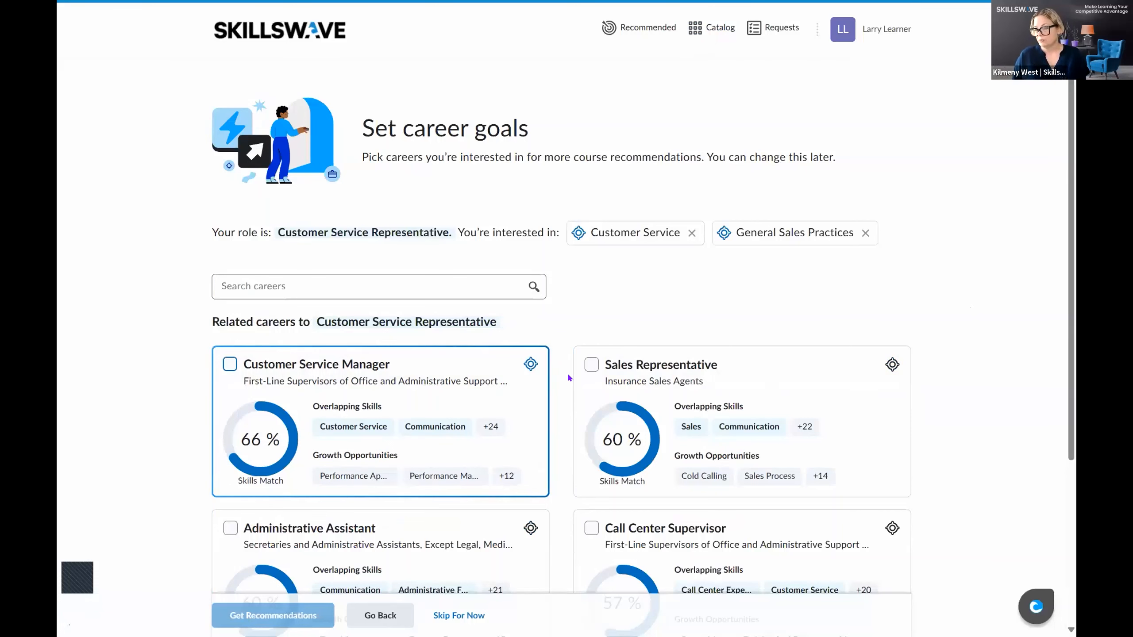
scroll(949, 325, "down", 2)
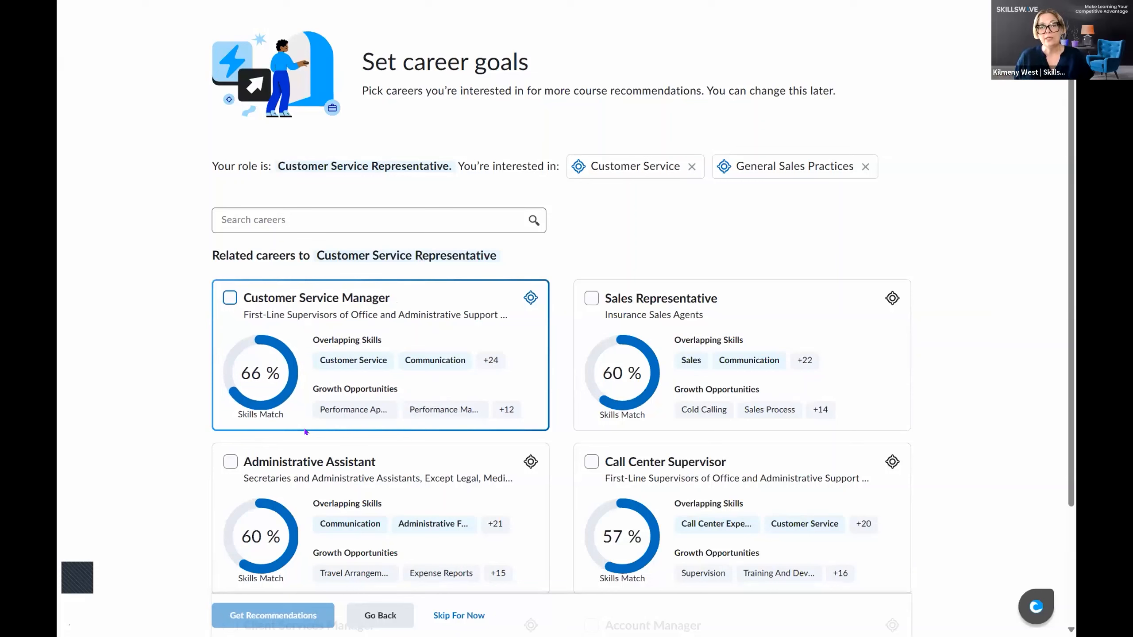
left_click(231, 296)
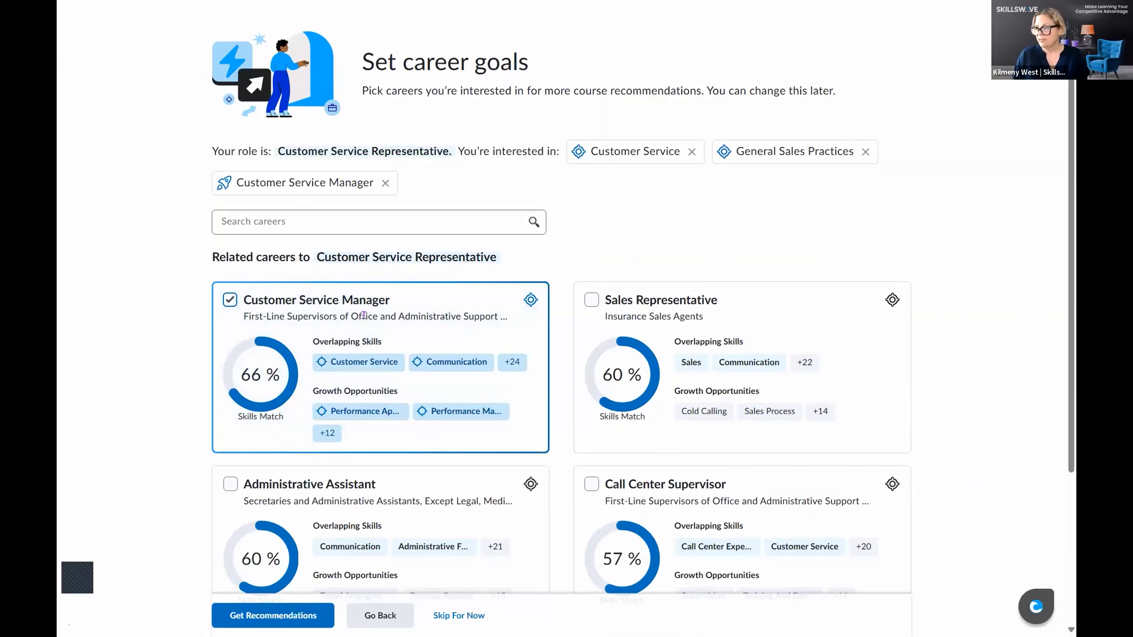
left_click(590, 301)
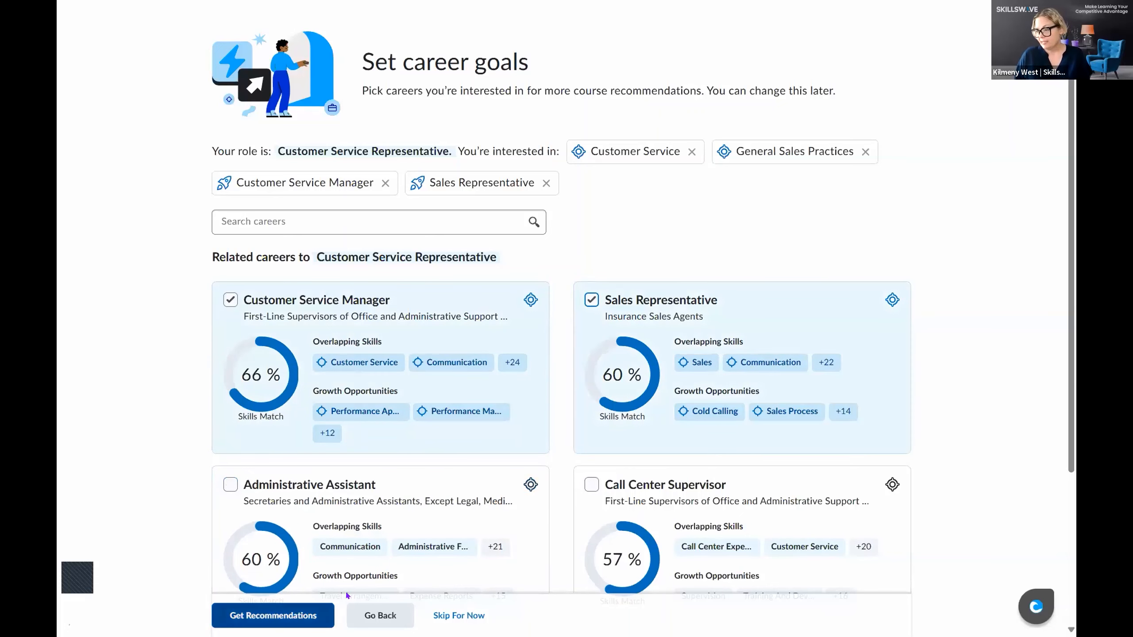
left_click(273, 615)
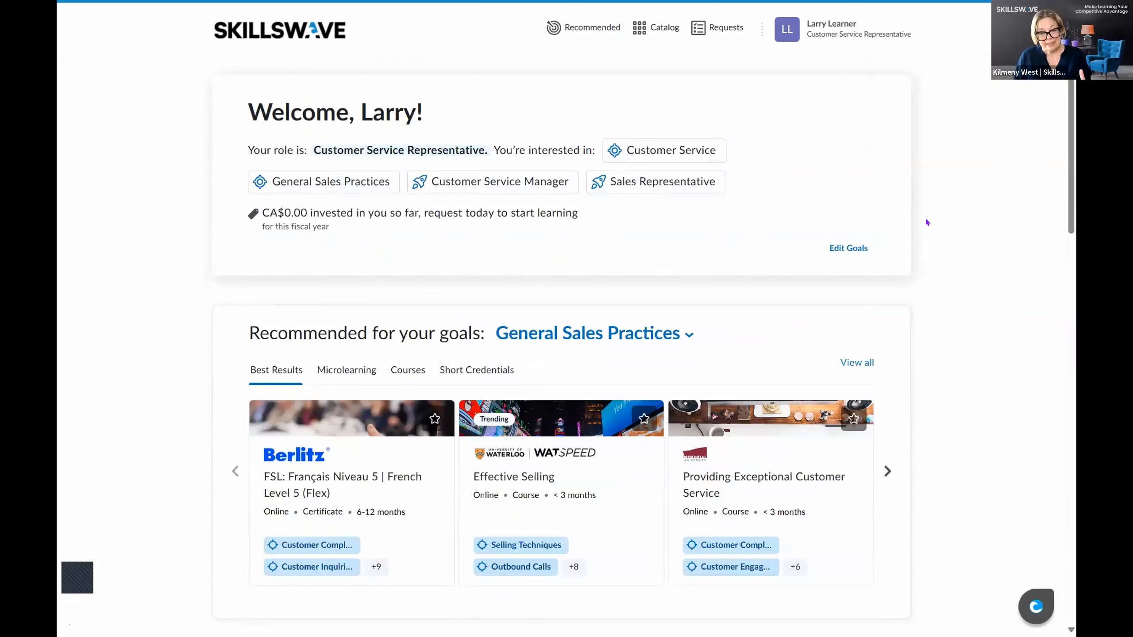
View the skill set choices offered for the goal-based recommendations without changing the selected one
scroll(938, 246, "down", 3)
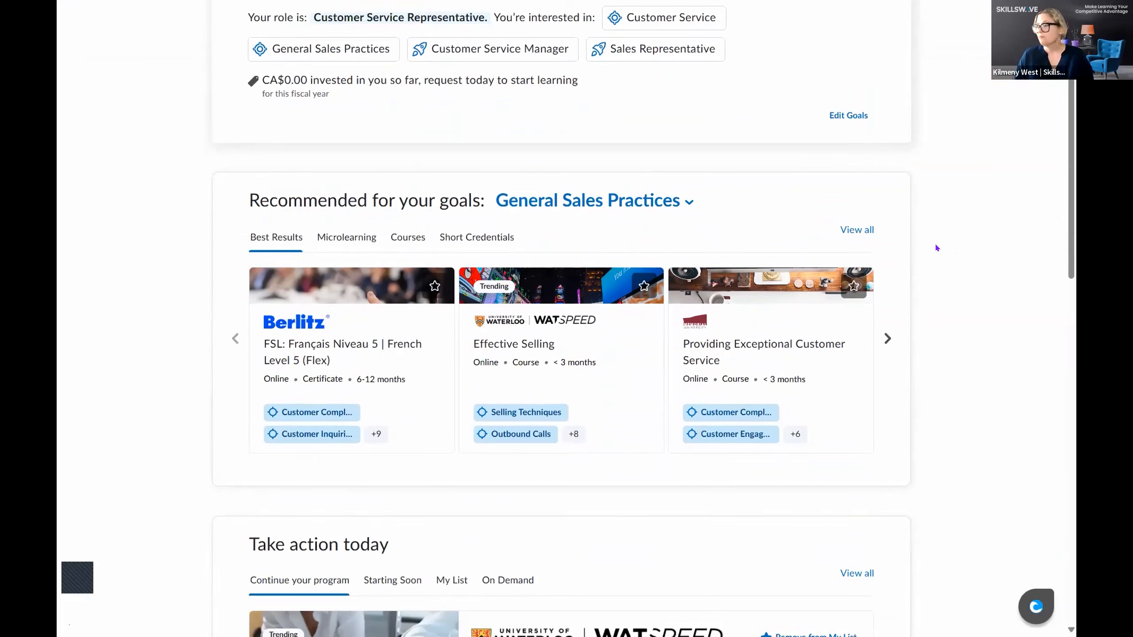
left_click(689, 202)
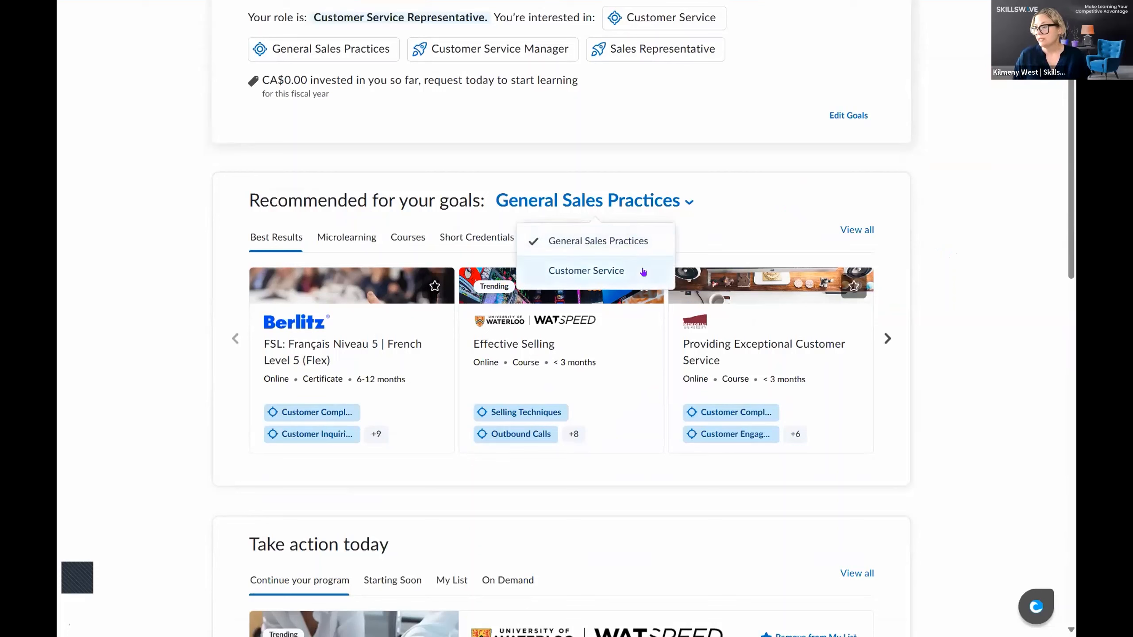
left_click(946, 242)
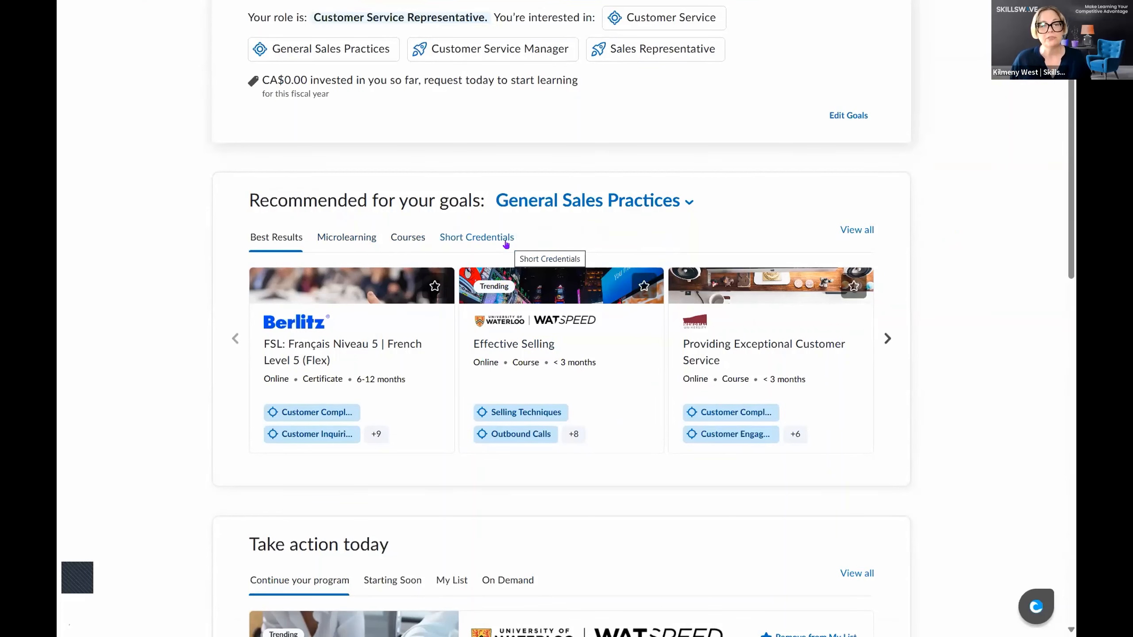
Look through the role recommendations and view the career choices for the career goal recommendations
scroll(932, 454, "down", 10)
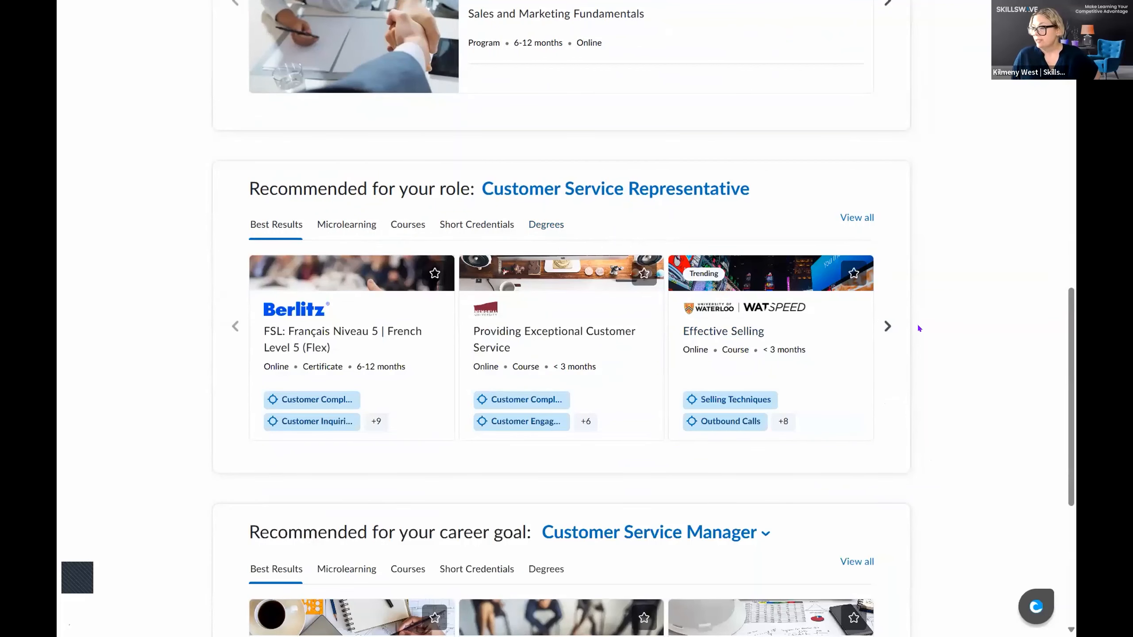
scroll(946, 380, "down", 6)
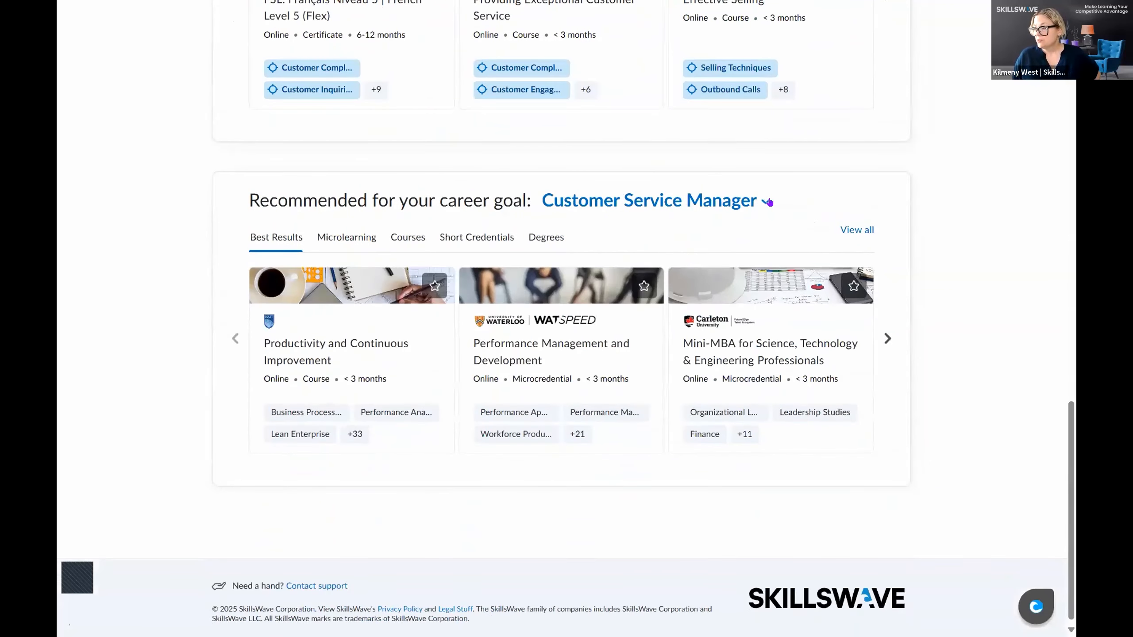
left_click(768, 202)
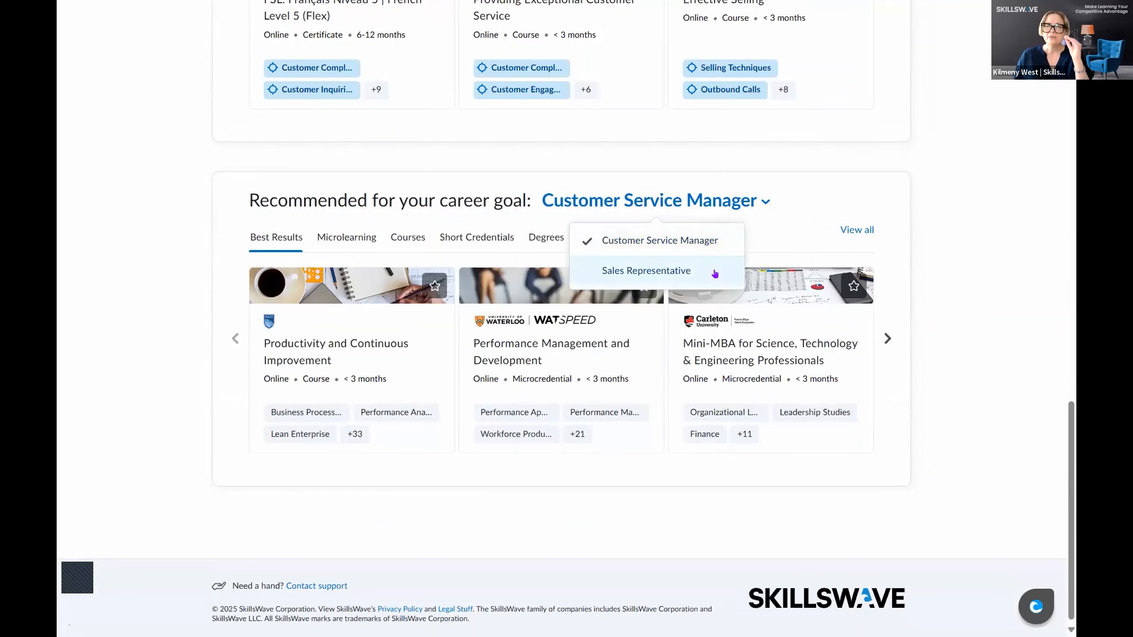
left_click(1009, 242)
Browse the saved items in My List under Take action today and open the Sales and Marketing Fundamentals program
scroll(1009, 241, "up", 6)
scroll(1000, 232, "up", 6)
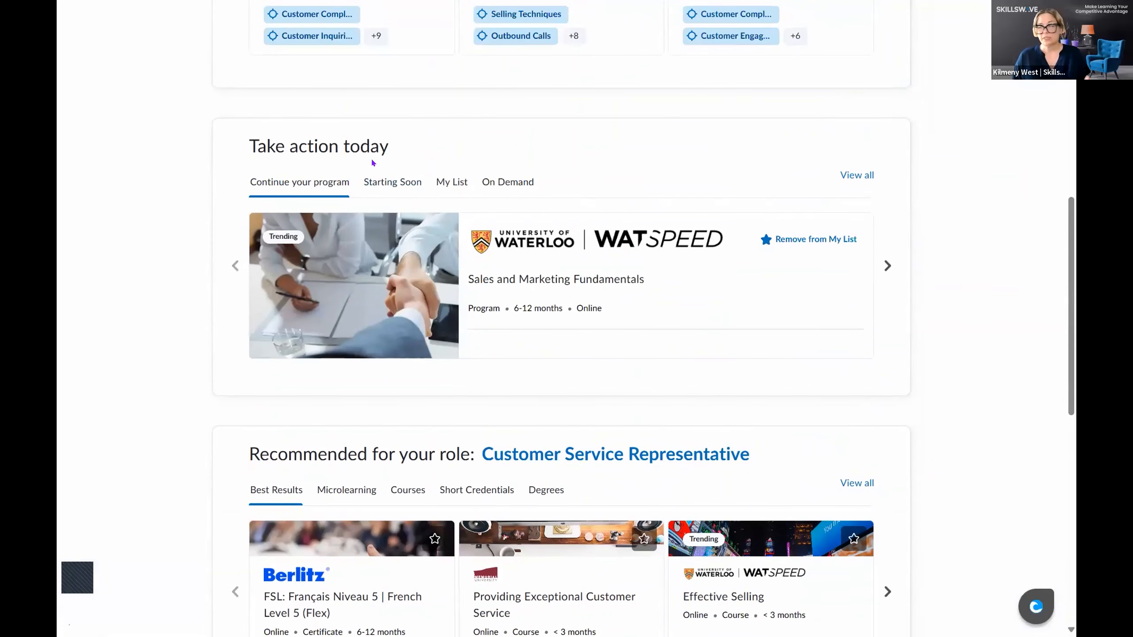
left_click(440, 185)
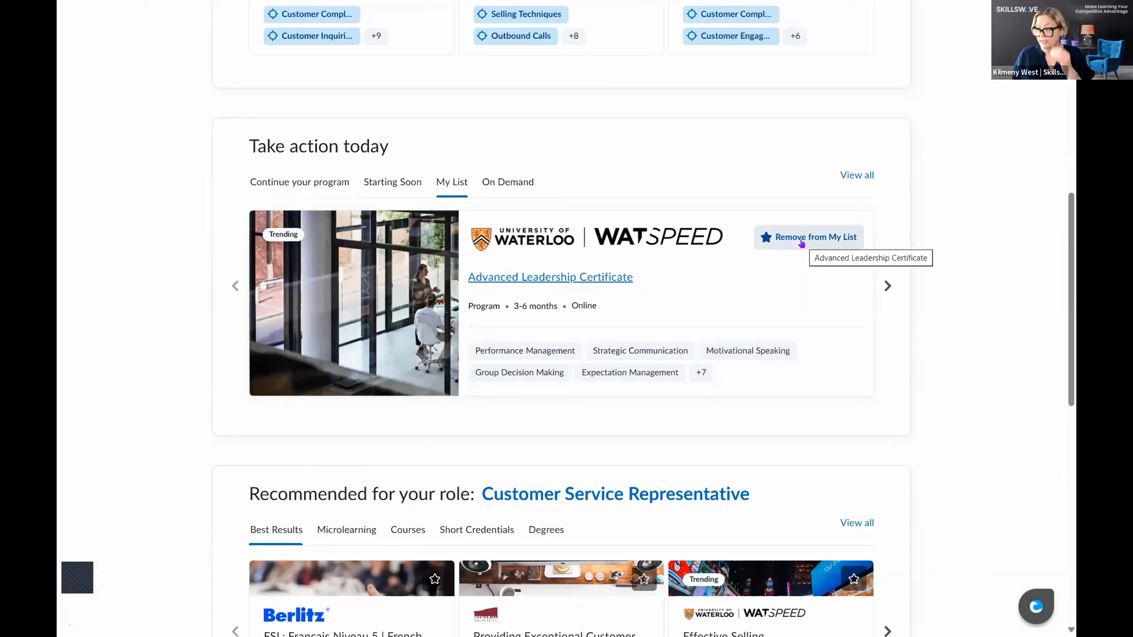
left_click(886, 295)
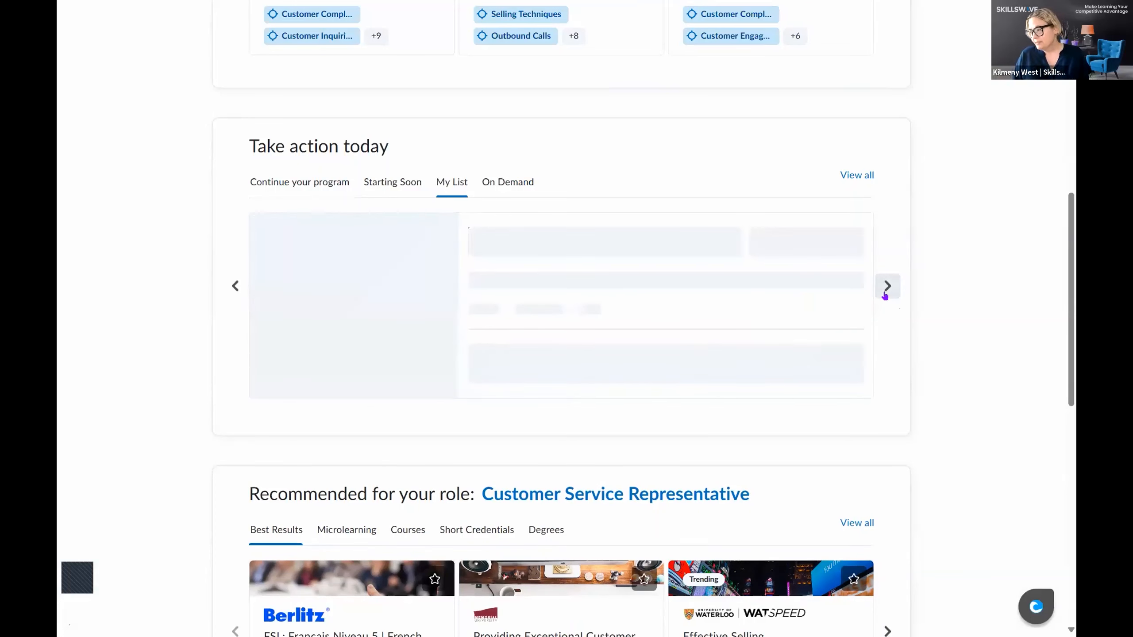
left_click(886, 288)
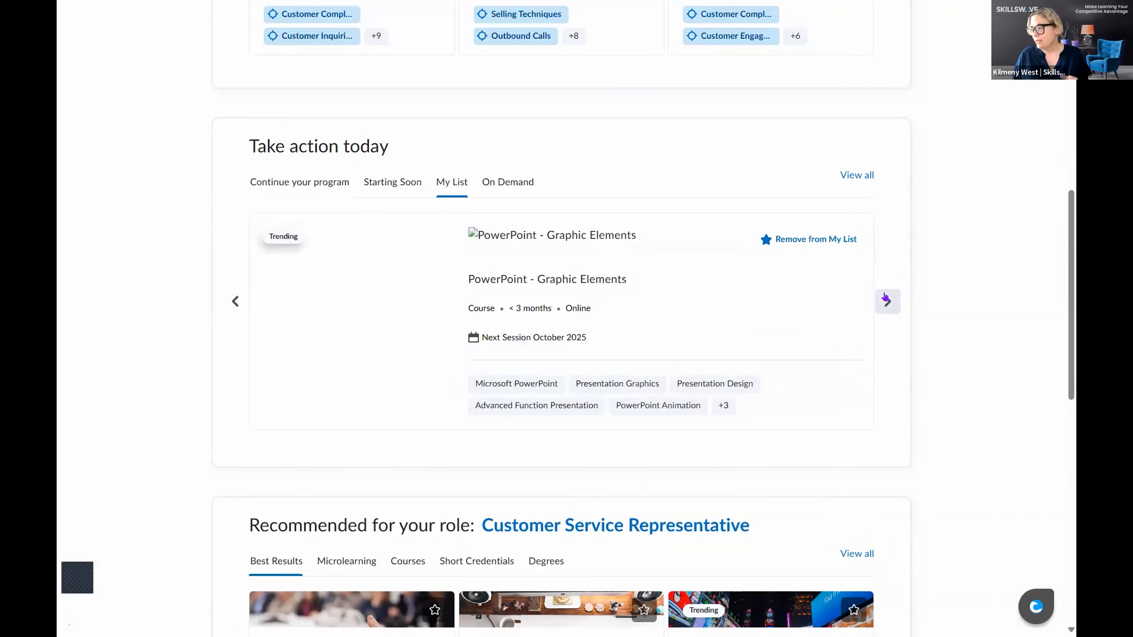
left_click(888, 299)
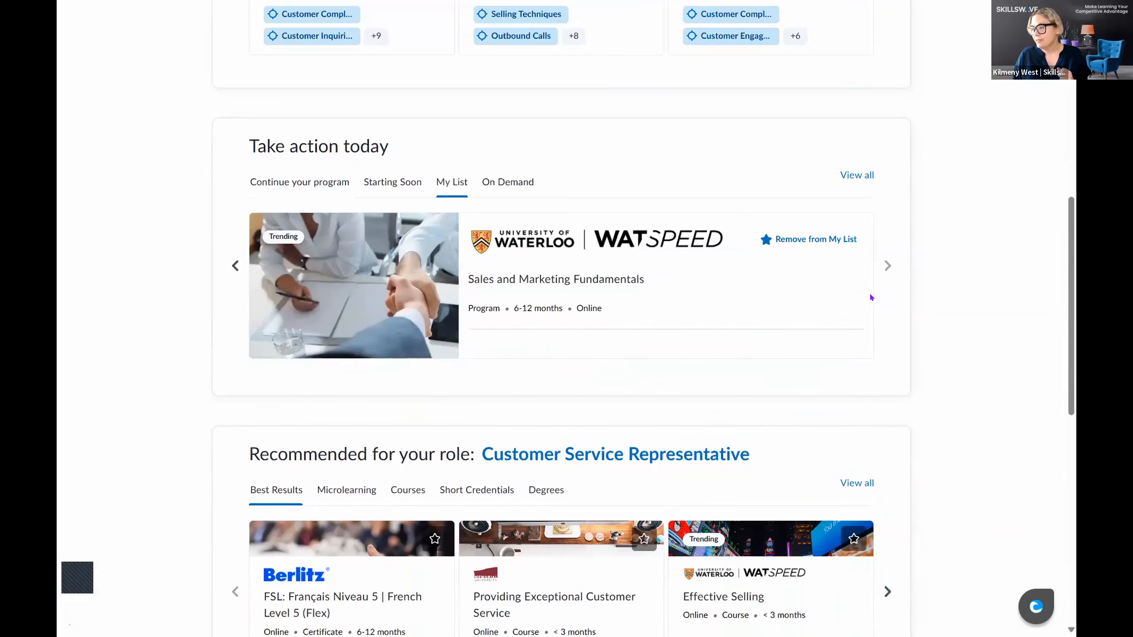
left_click(598, 278)
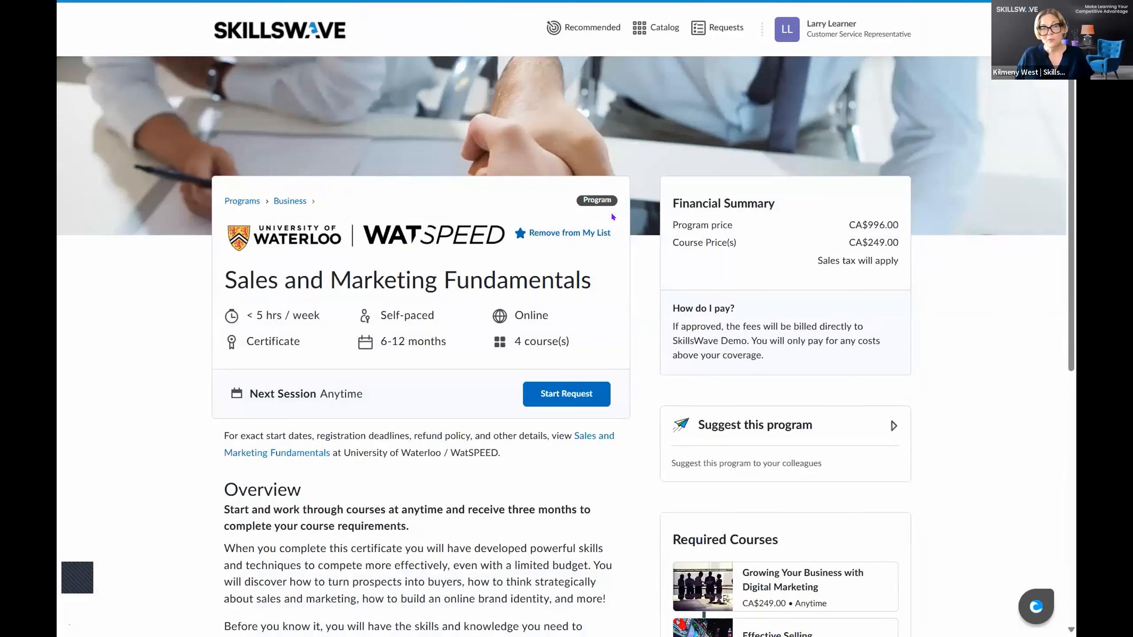
Read through the Sales and Marketing Fundamentals program details and start a request from its page
scroll(921, 370, "down", 1)
scroll(920, 368, "down", 3)
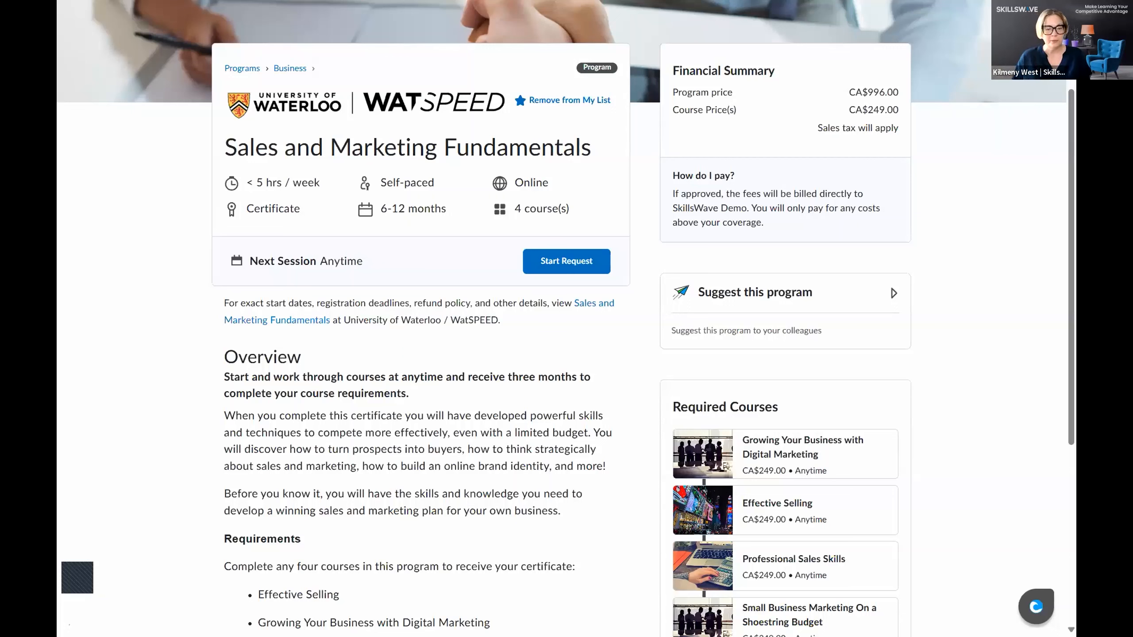
left_click(570, 272)
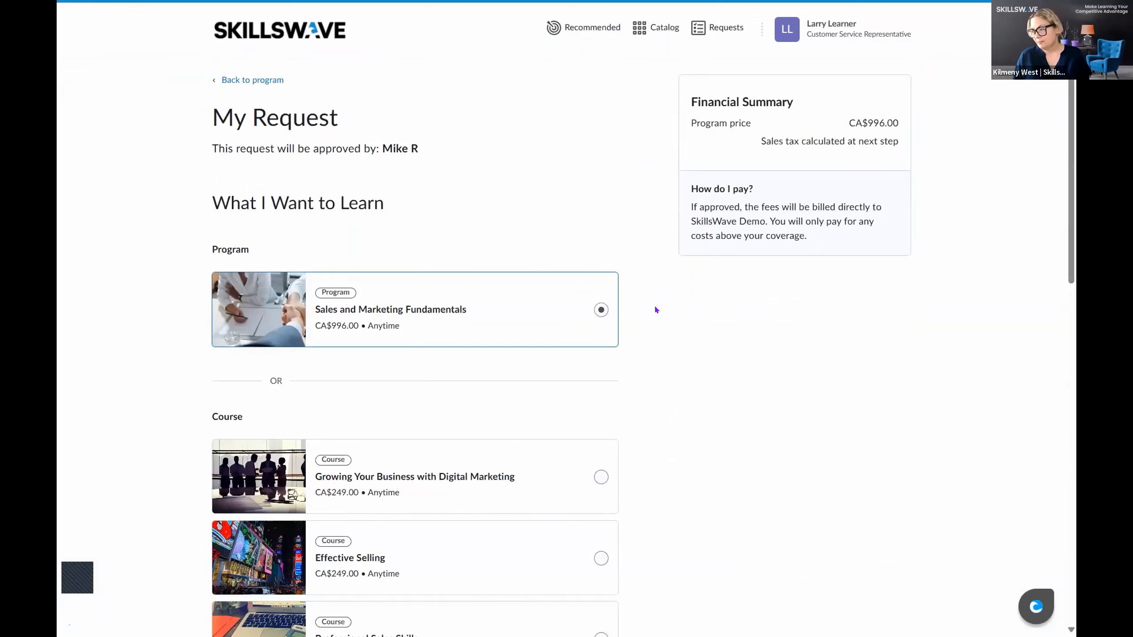
Choose the single Effective Selling course for the request instead of the full program
scroll(603, 343, "down", 3)
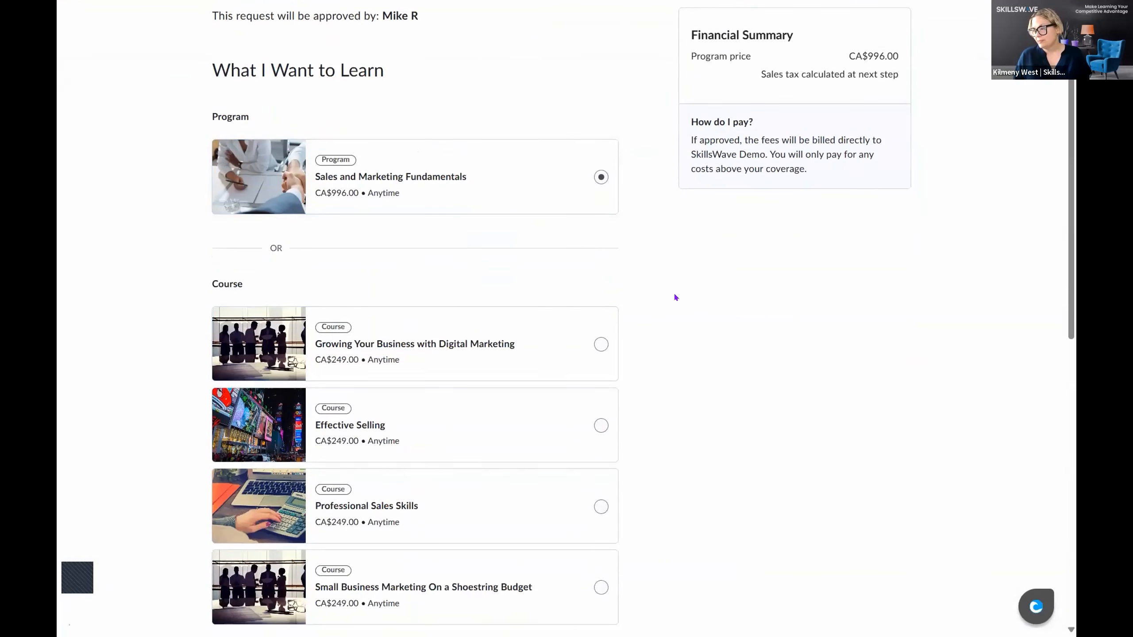
scroll(676, 297, "down", 2)
left_click(601, 360)
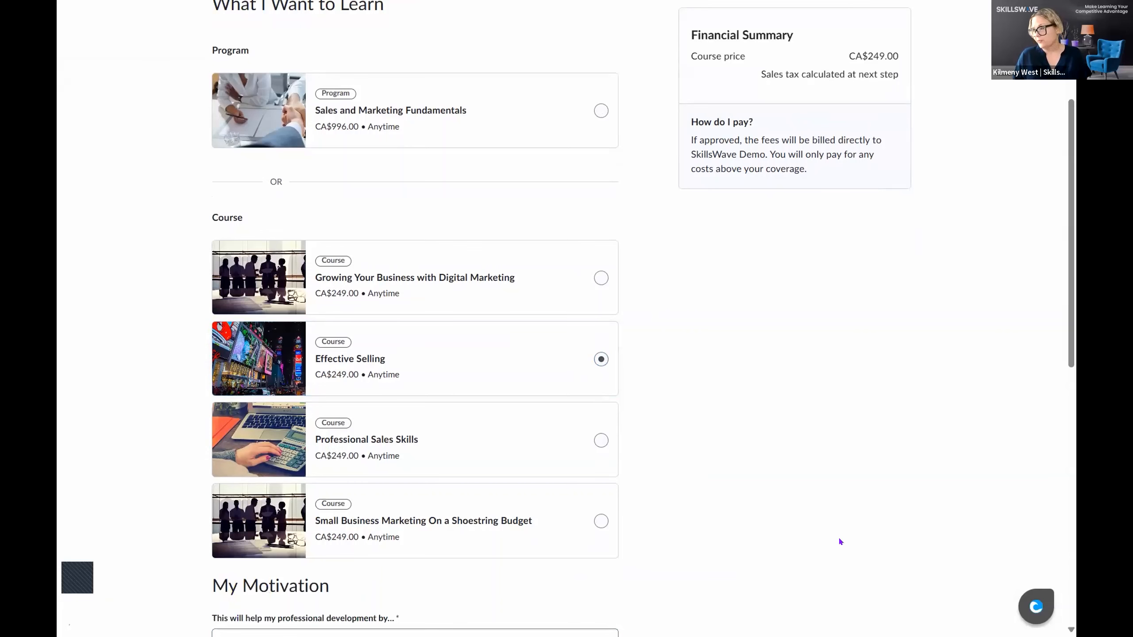
Enter the motivation "expanding my skills for my current role and improving our market reach."
scroll(663, 492, "down", 5)
left_click(387, 456)
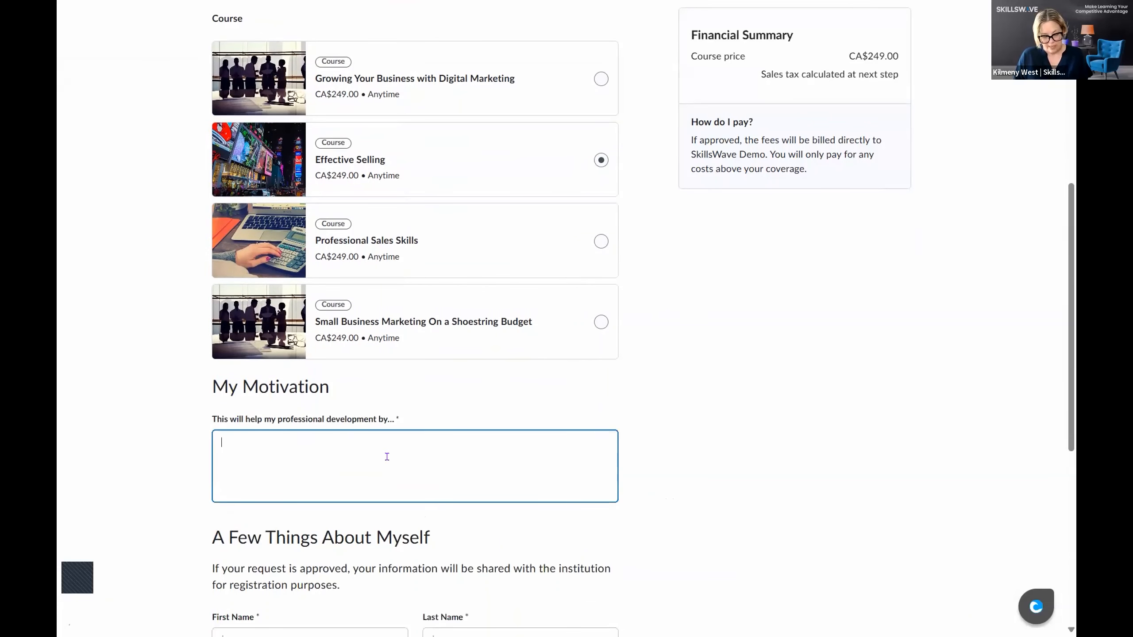
type("expanding my skills for my current role and improving our market reach.")
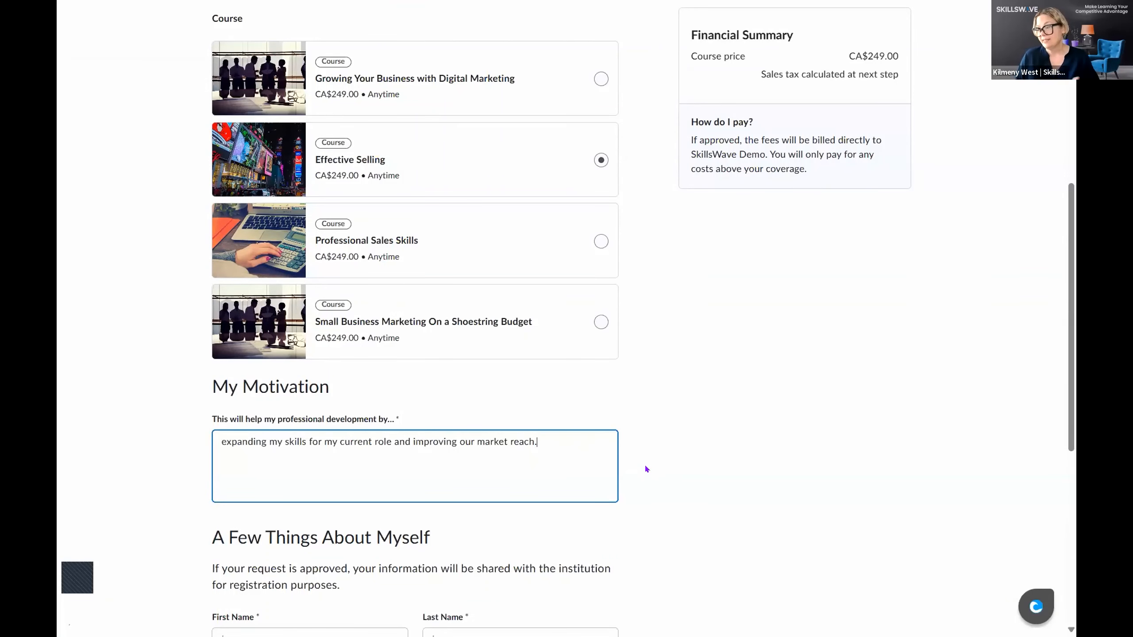
Proceed to the request review with the prefilled personal details and check the overview and Terms of Use
scroll(645, 464, "down", 8)
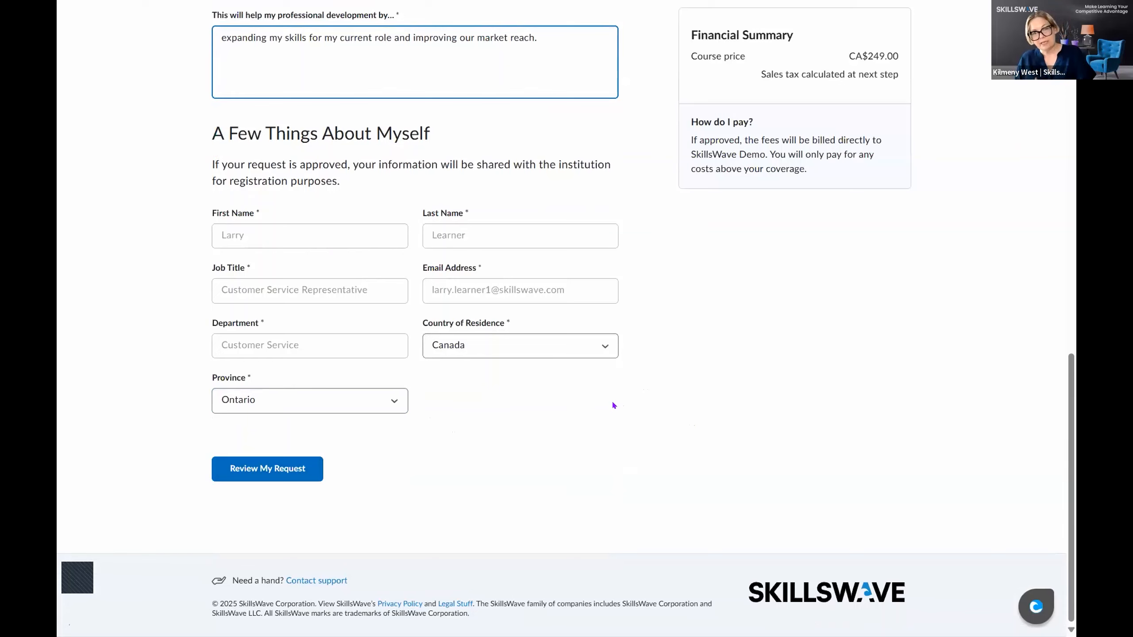
left_click(292, 466)
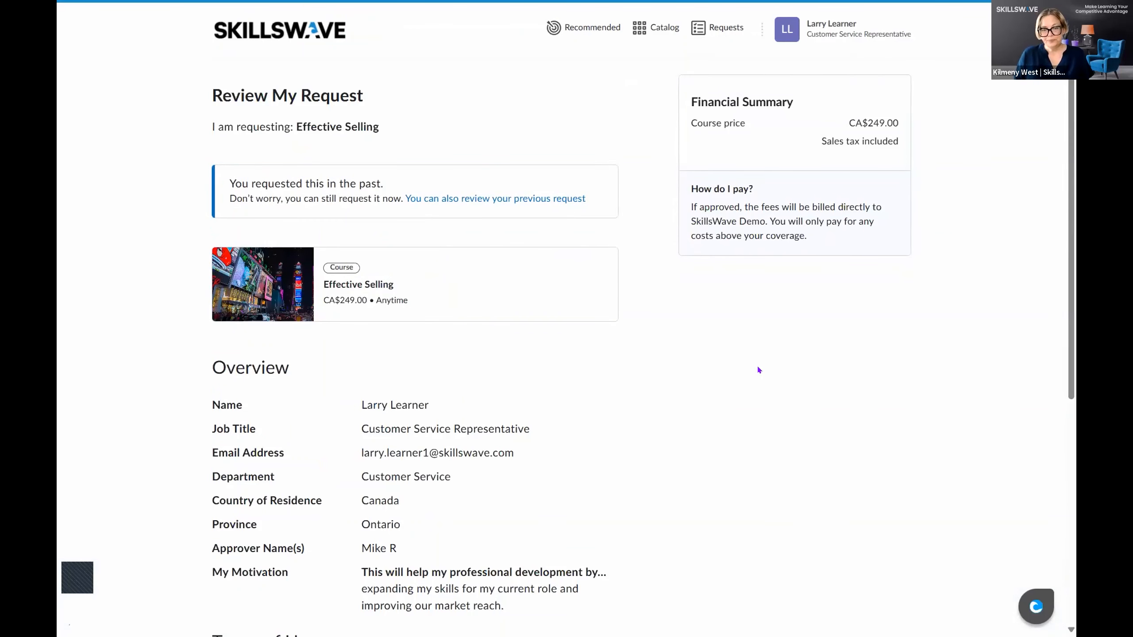
scroll(759, 371, "down", 4)
scroll(764, 375, "down", 1)
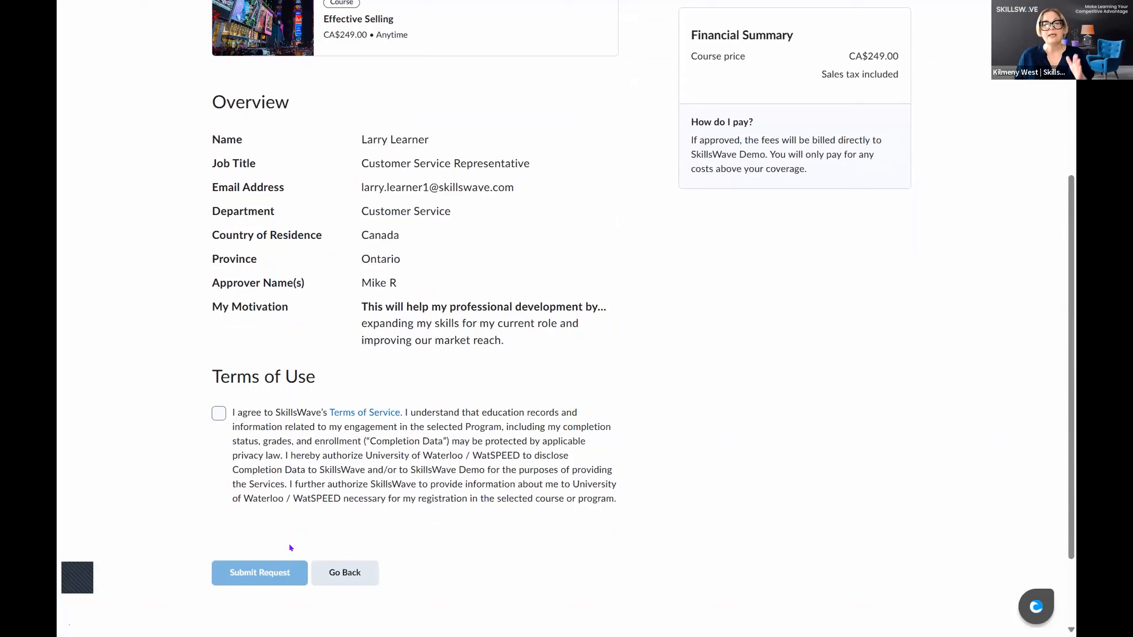
Agree to the Terms of Service, submit the Effective Selling request and look over its details
left_click(219, 413)
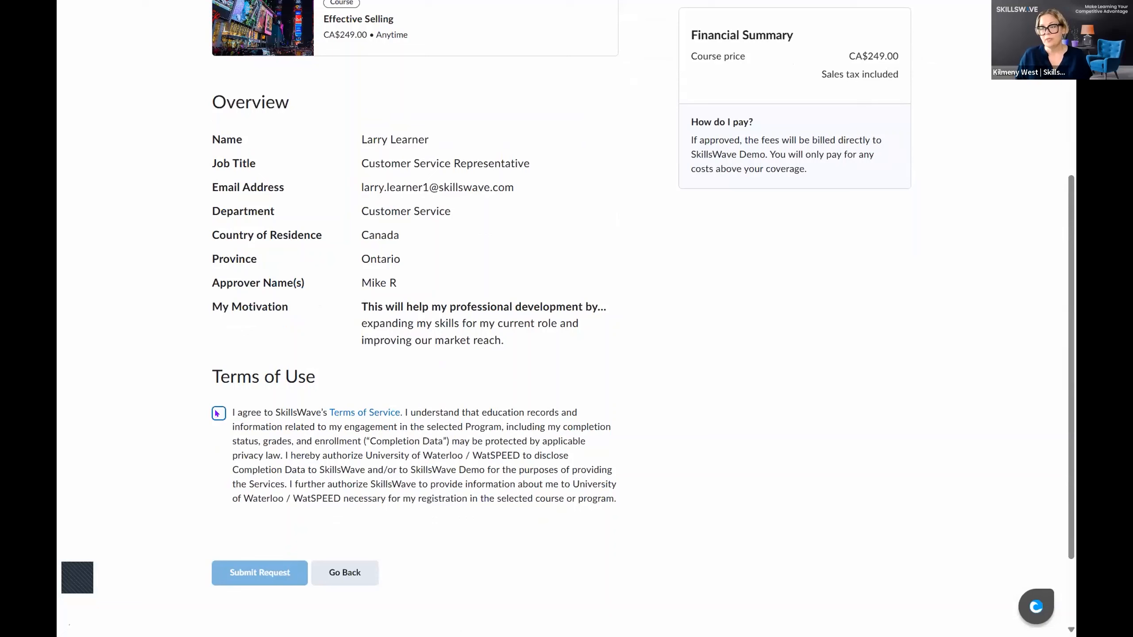
left_click(273, 572)
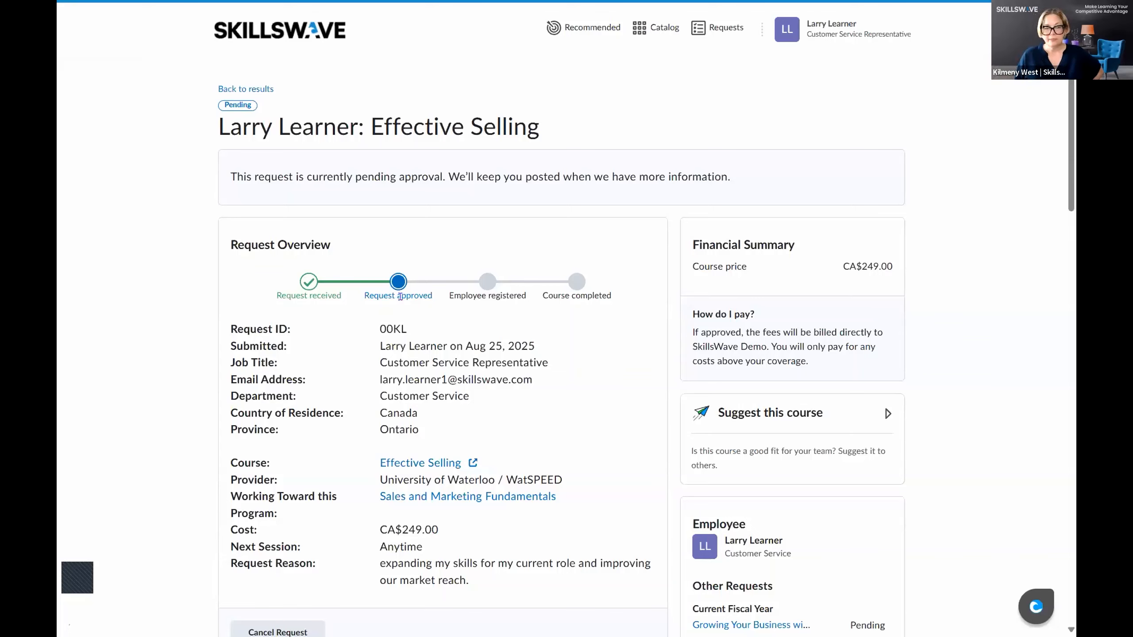
scroll(278, 374, "down", 5)
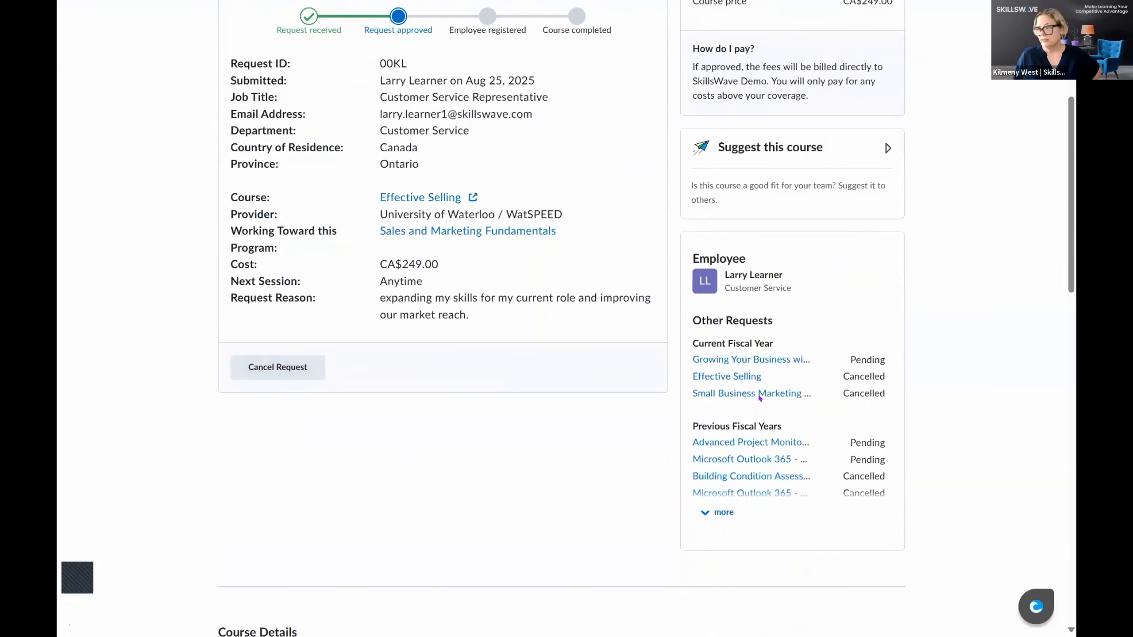
scroll(961, 359, "up", 5)
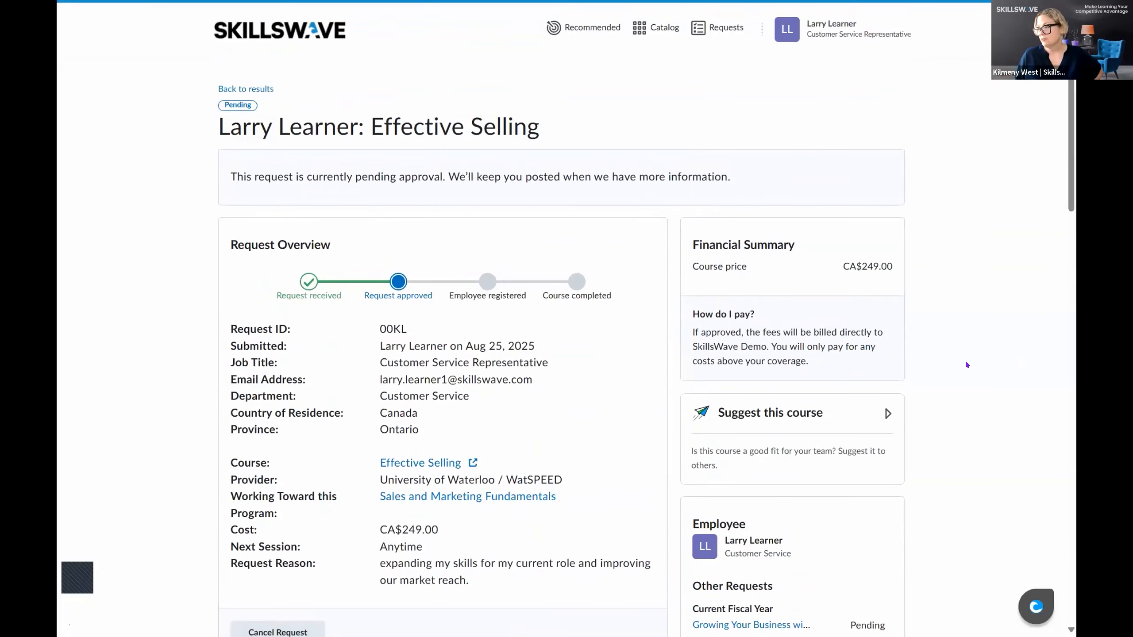
Expand the option to suggest the Effective Selling course to others and examine its email and personal message fields
left_click(809, 423)
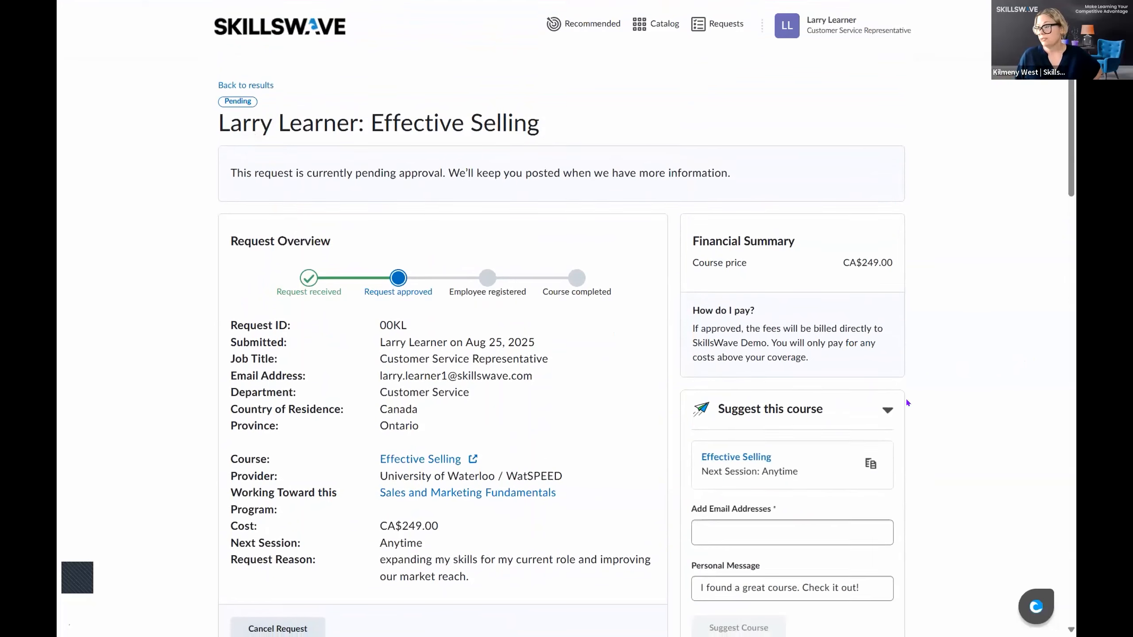
scroll(847, 402, "down", 3)
left_click(780, 403)
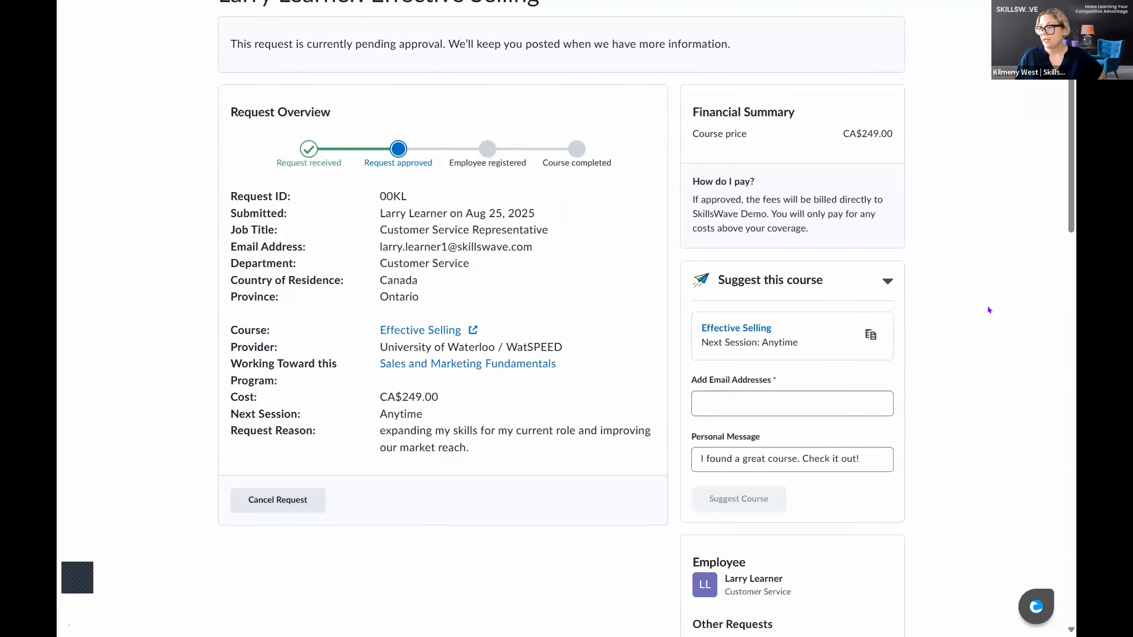
scroll(987, 307, "up", 3)
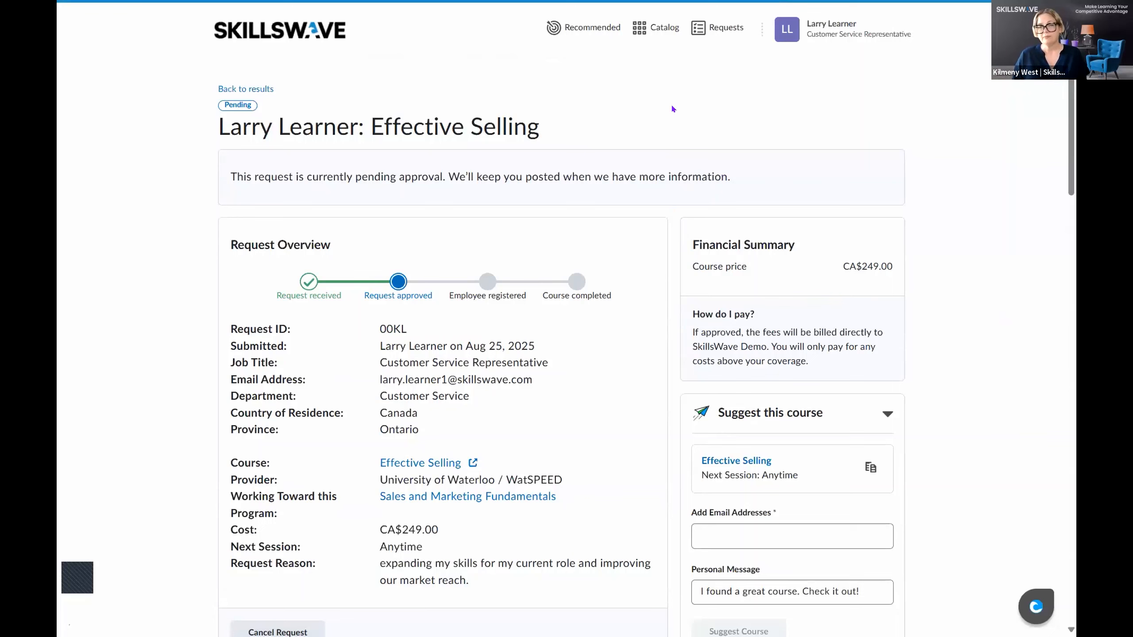
Switch to the manager's request list and open the pending Effective Selling request submitted on Aug 24, 2025
mouse_move(669, 1)
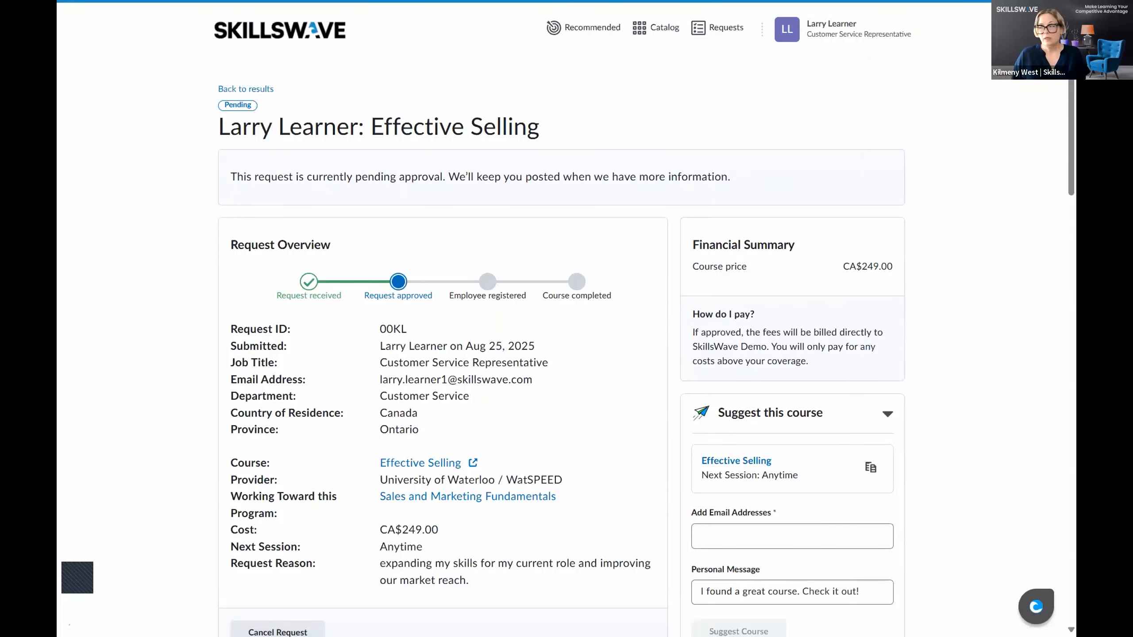
key("alt+Tab")
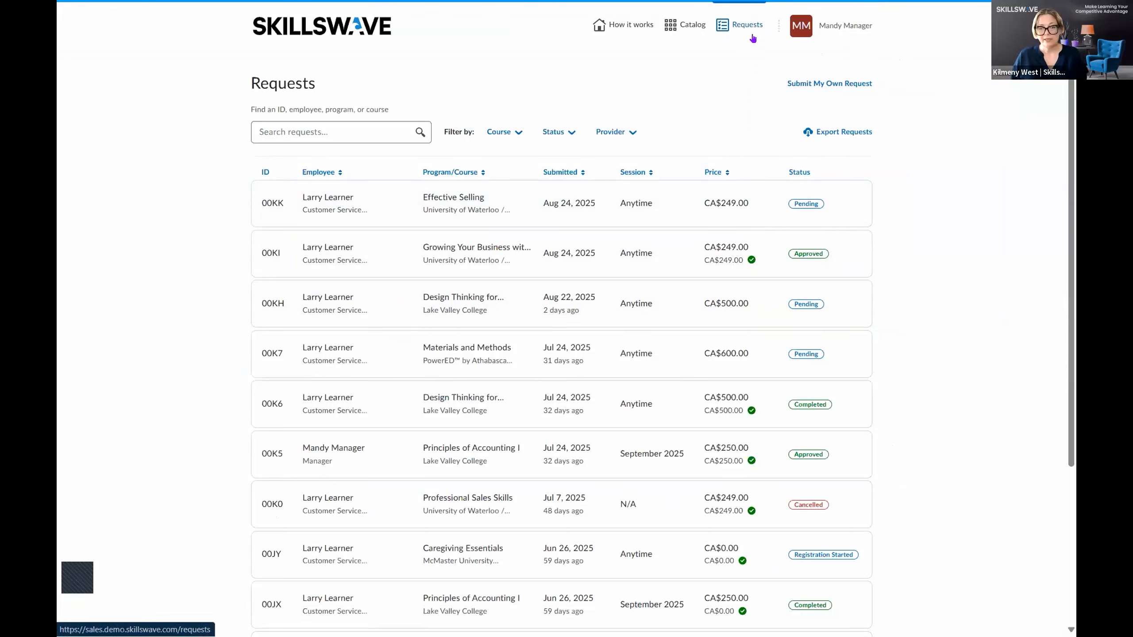
left_click(473, 208)
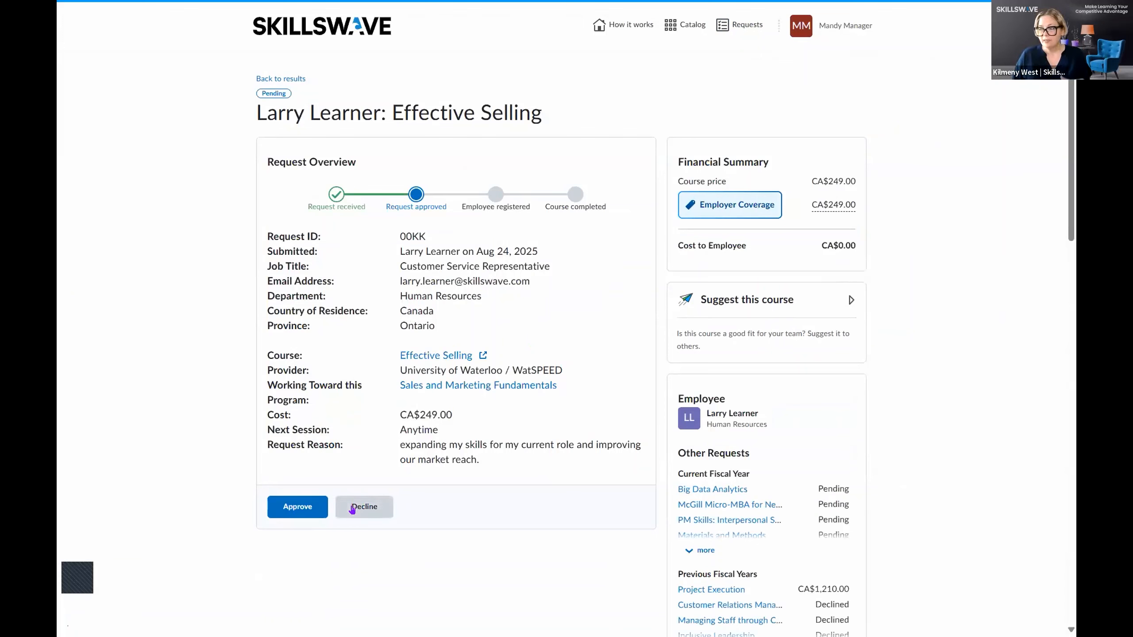
Approve the Effective Selling request with the comment "Can't wait to hear what you learn from this course! Don't forget to share your summary."
left_click(297, 507)
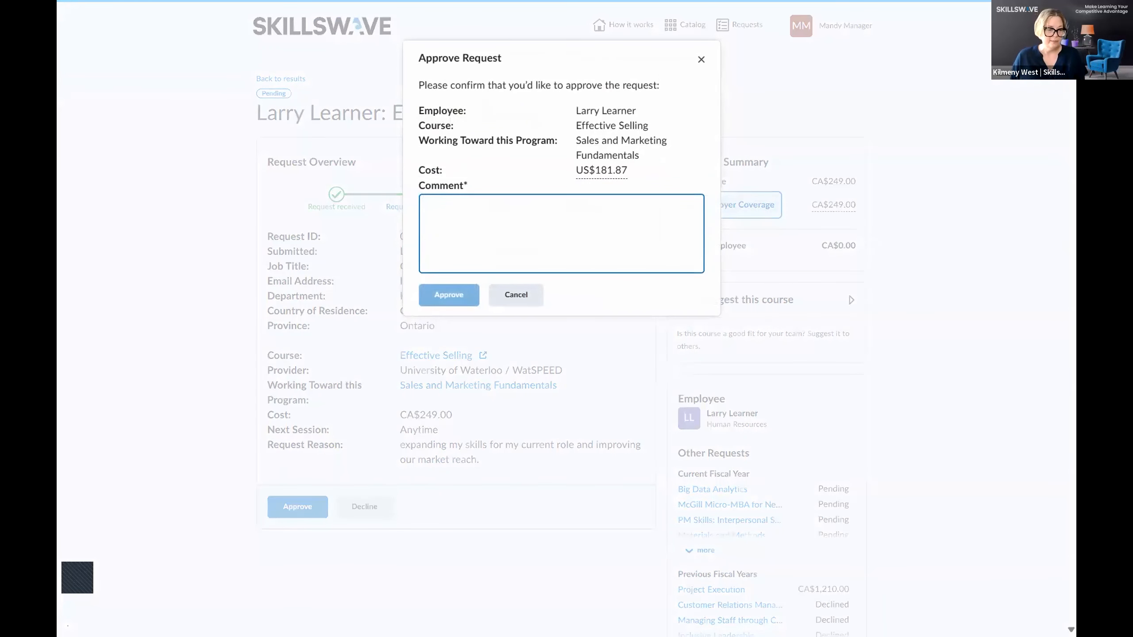
key("Tab")
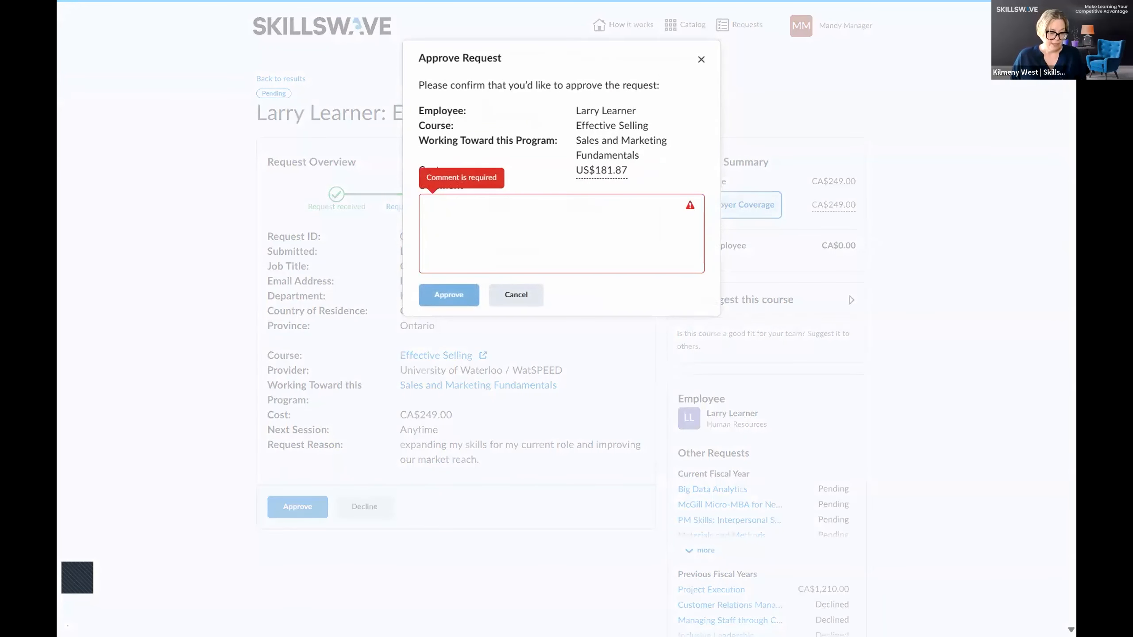
left_click(493, 218)
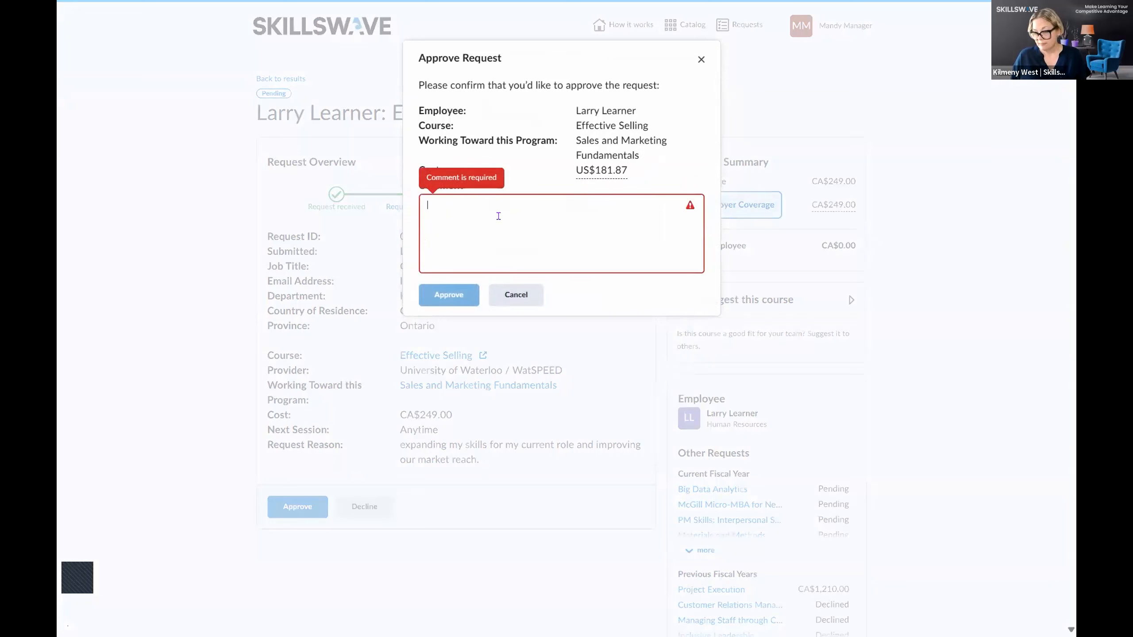
type("Can't wait to hear what you learn from this course! Don't forget to share your summary.")
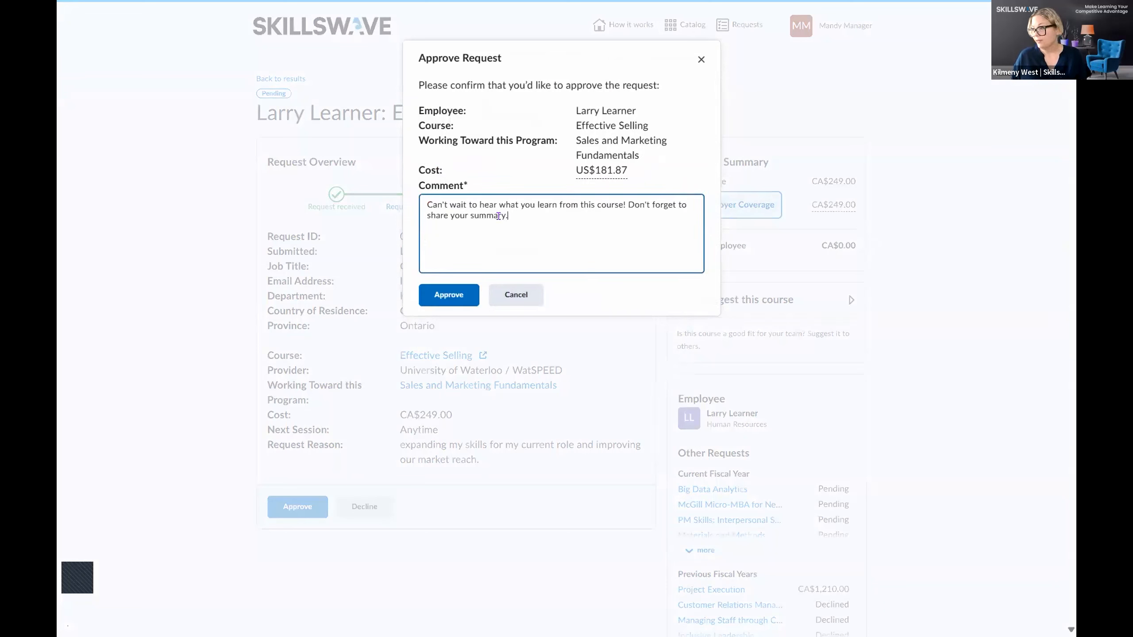
left_click(449, 298)
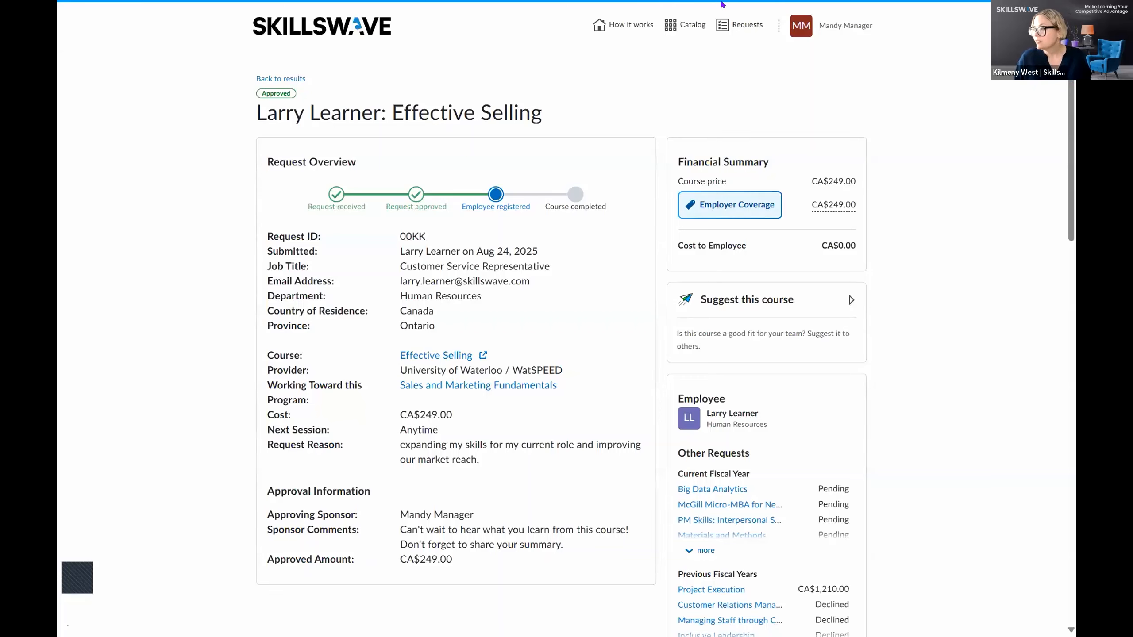
Leave the manager's approved request and switch to the sponsor account's Insights dashboard
mouse_move(722, 4)
left_click(626, 10)
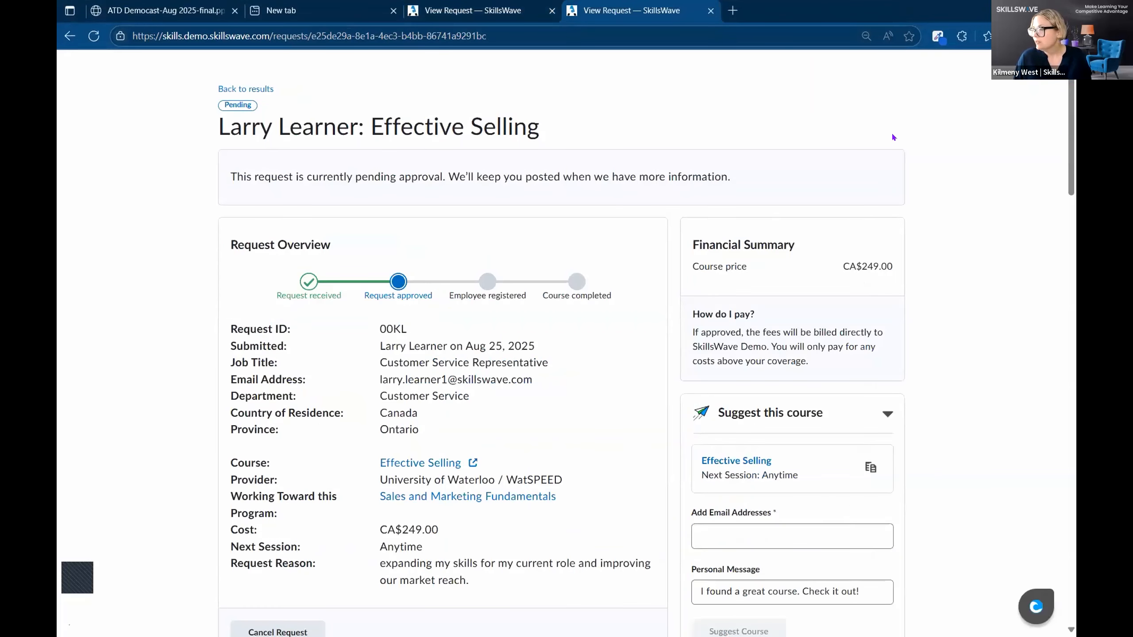
left_click(473, 10)
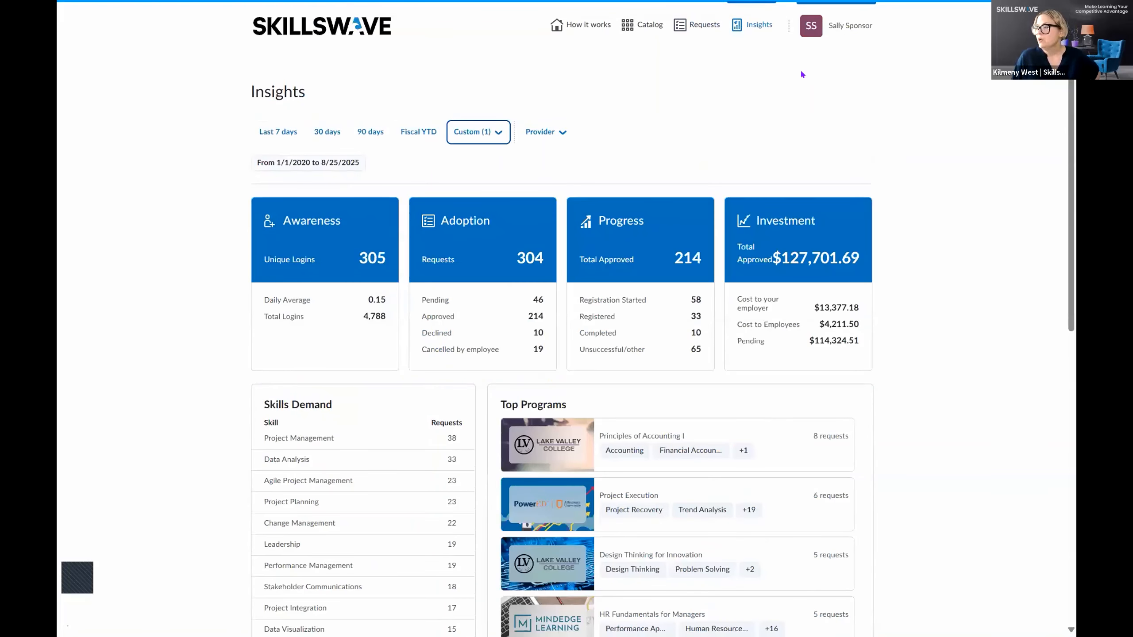
Limit the Insights to the last 90 days and examine the skills demand, top programs, departments and providers
left_click(374, 137)
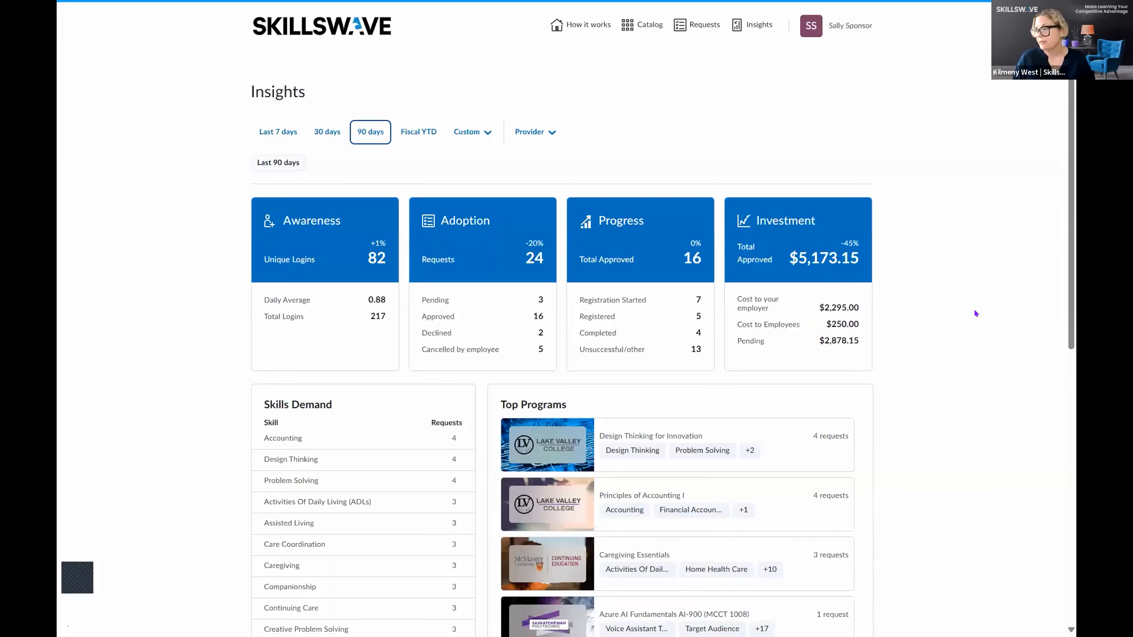
scroll(974, 309, "down", 3)
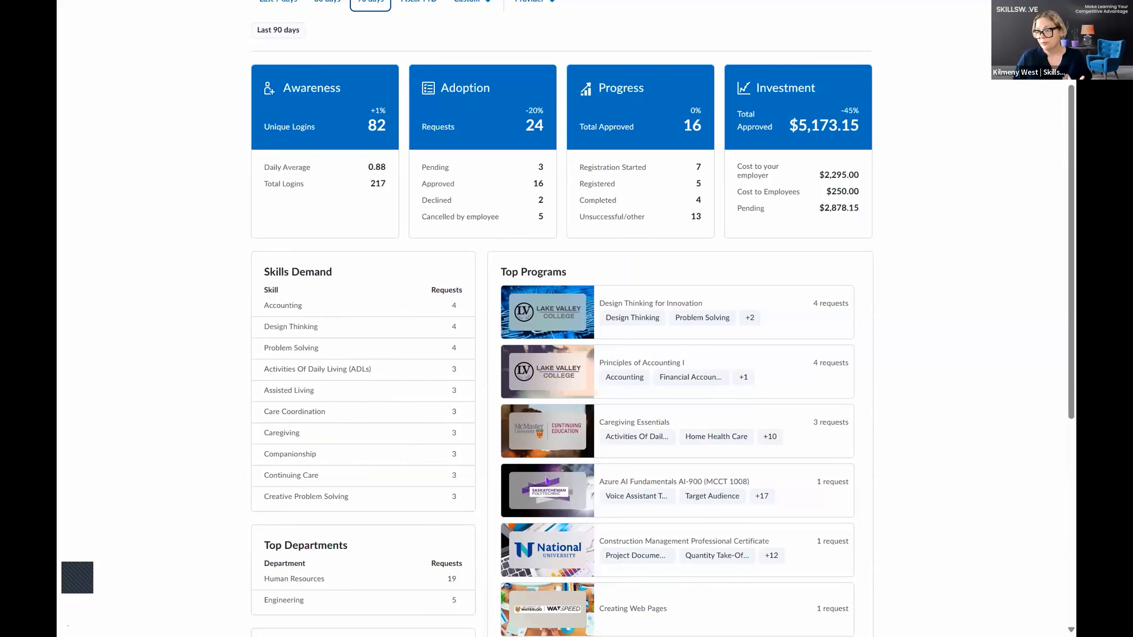
scroll(353, 533, "down", 2)
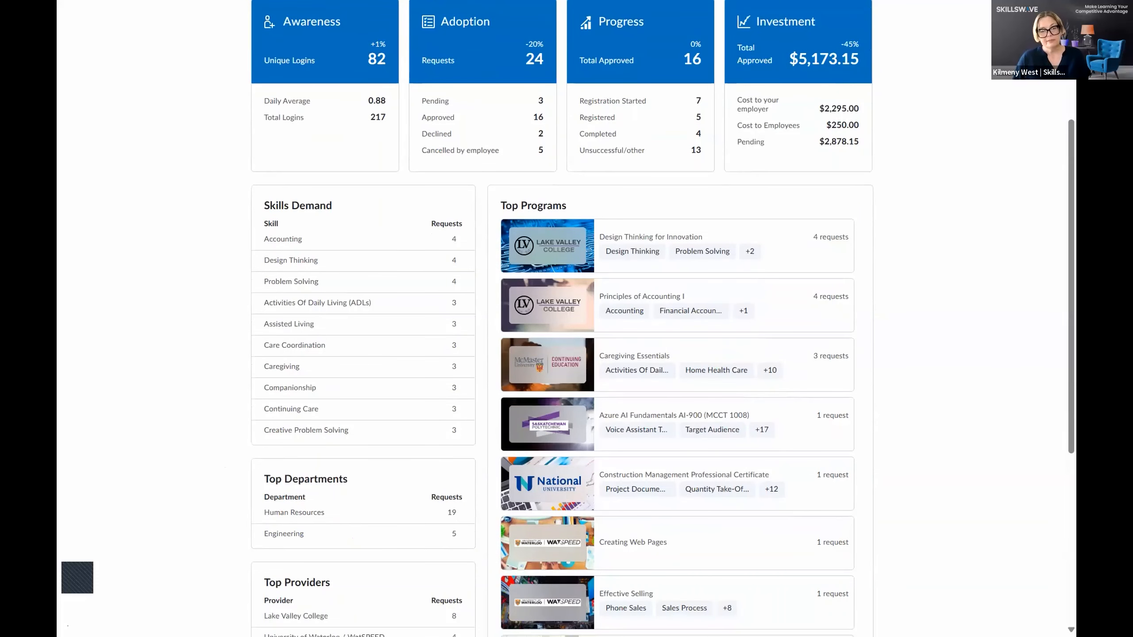